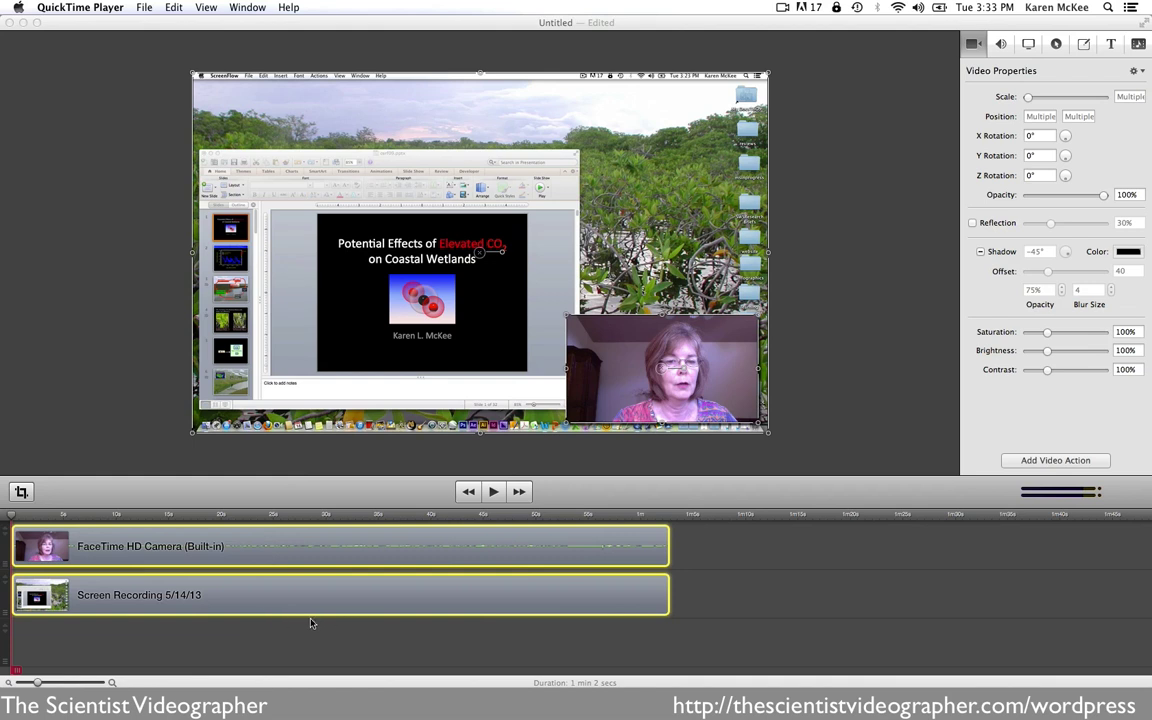
- Check the webcam and screen recording clips' Video Properties, then play the project from the start
left_click(216, 632)
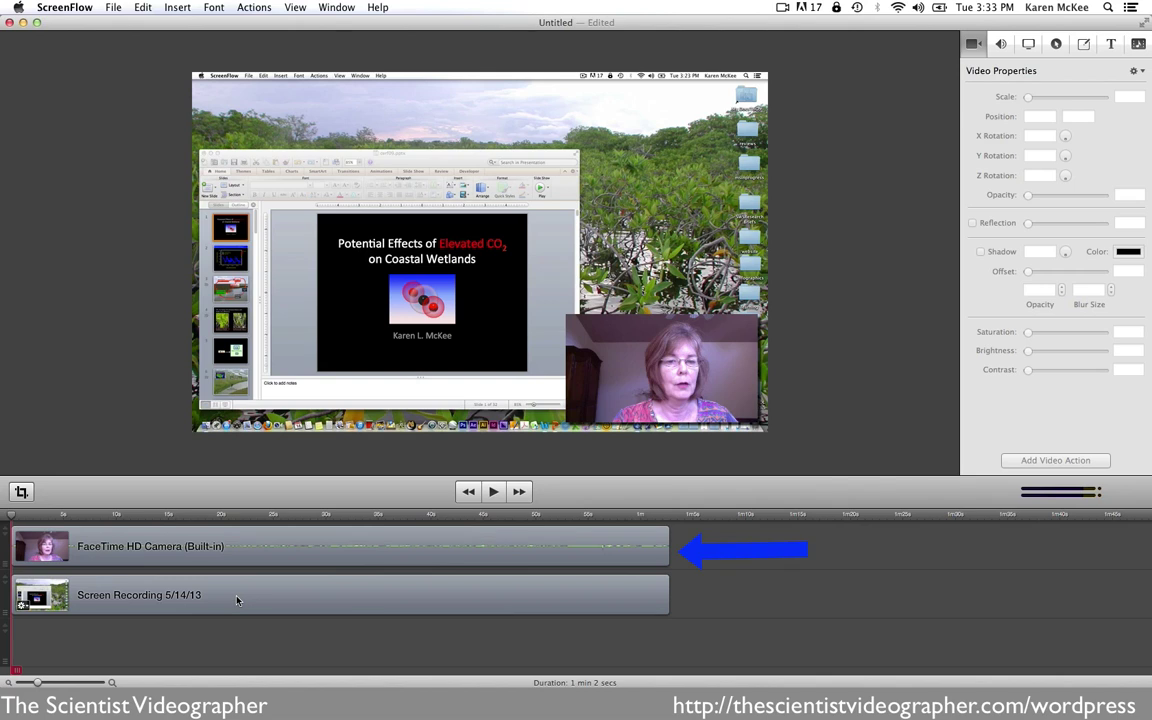
left_click(237, 547)
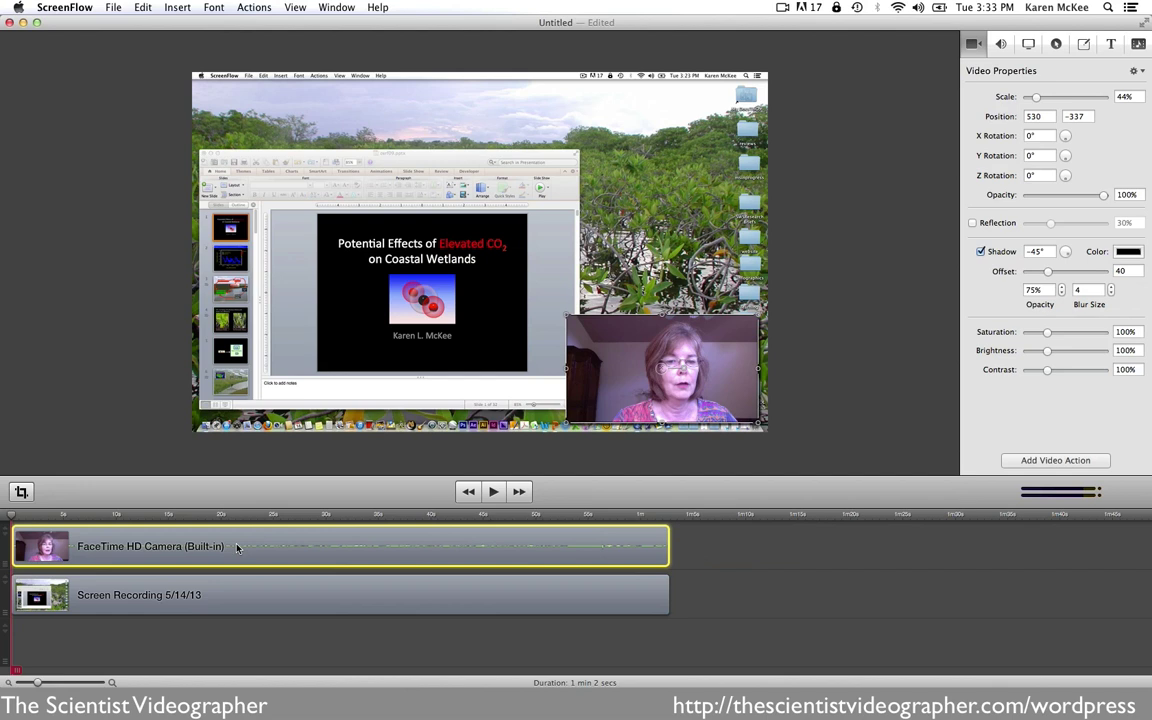
left_click(223, 600)
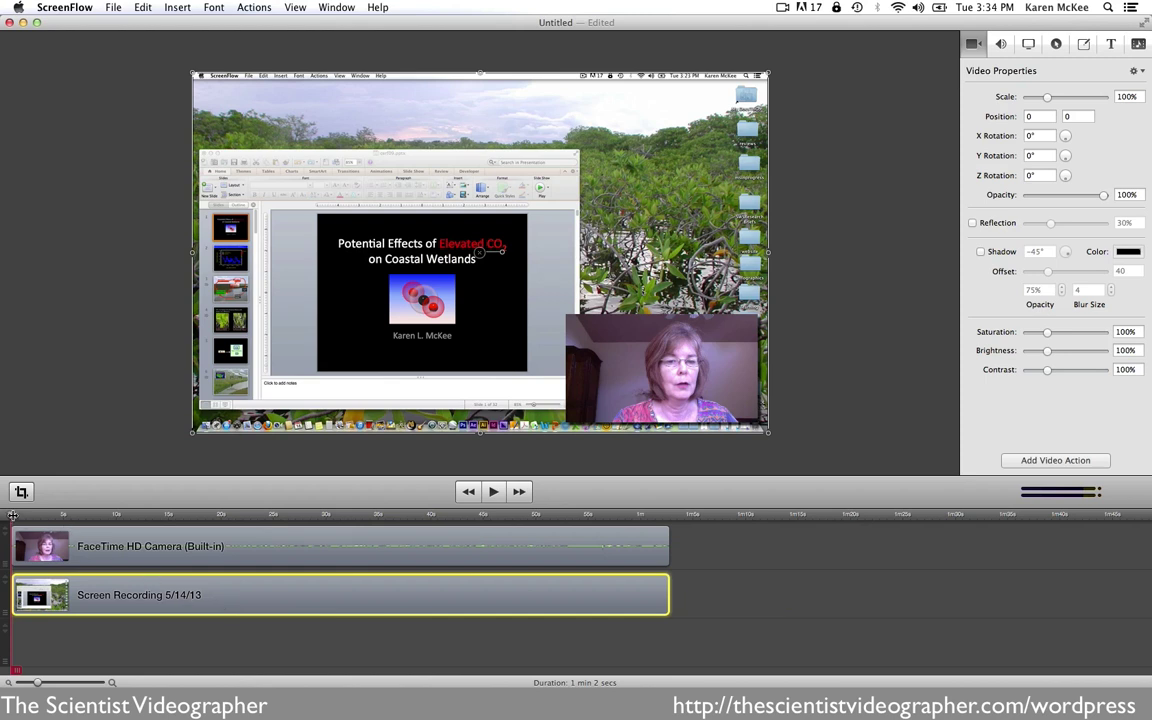
key("space")
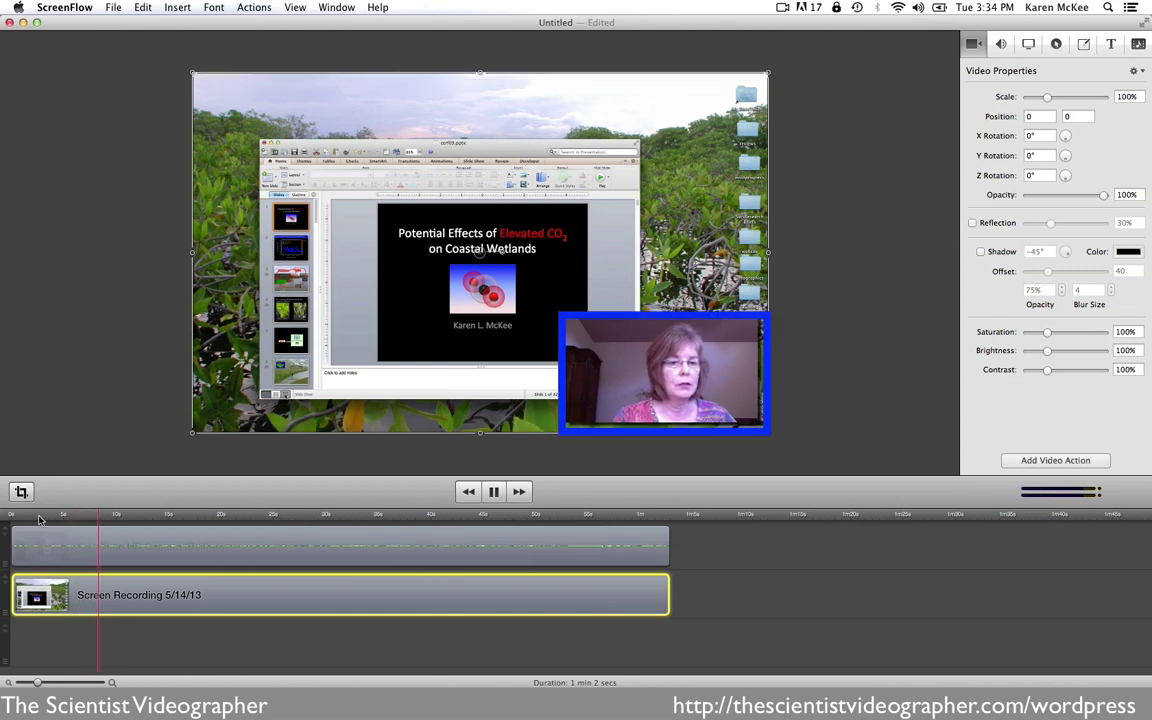
- Pause on the slide, scale the webcam inset proportionally to 32% at lower right, then resume playback
left_click(493, 491)
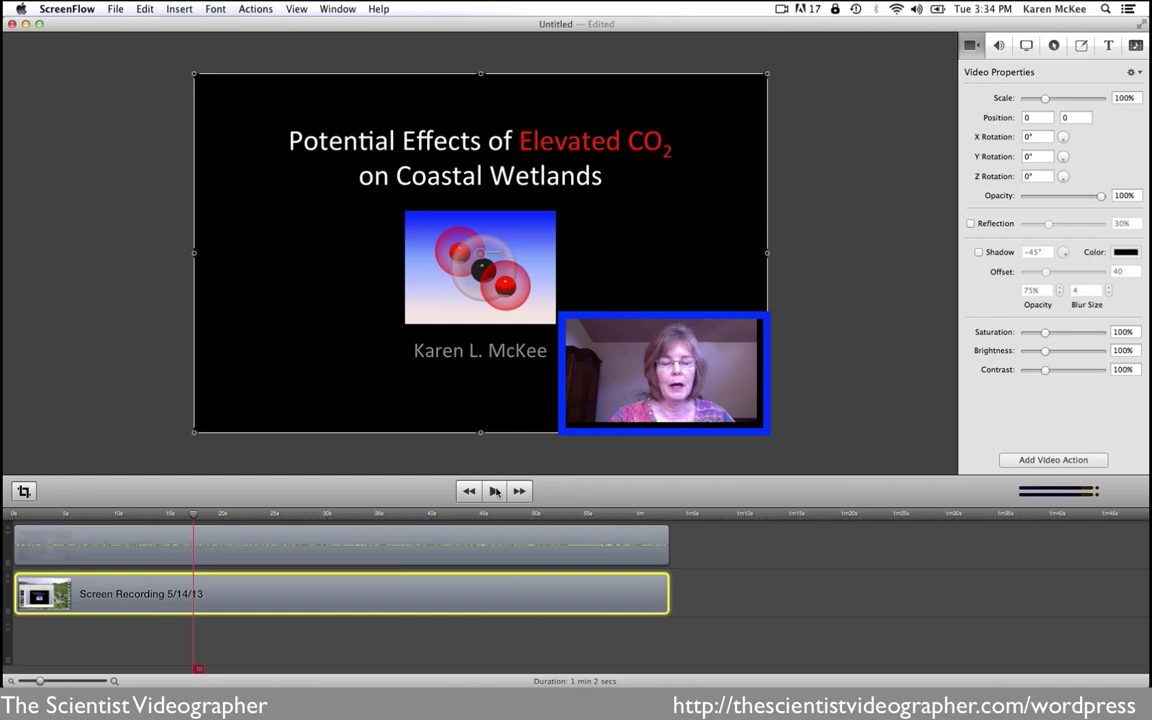
left_click(568, 318)
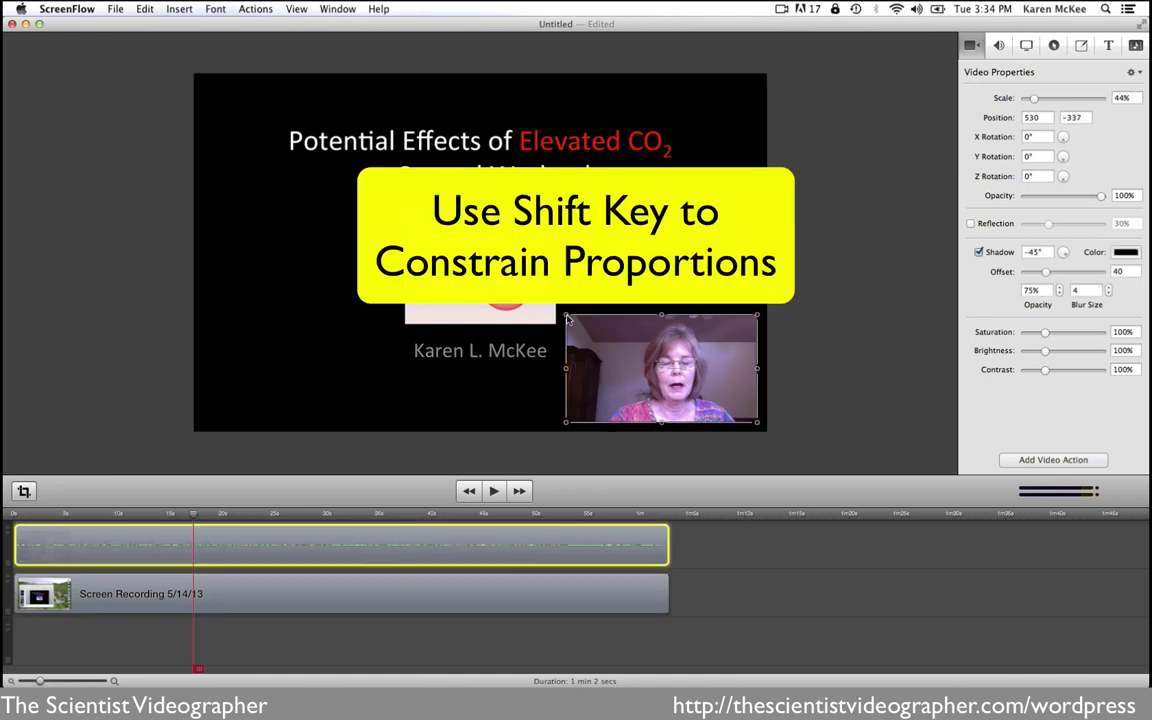
left_click_drag(568, 318, 616, 346)
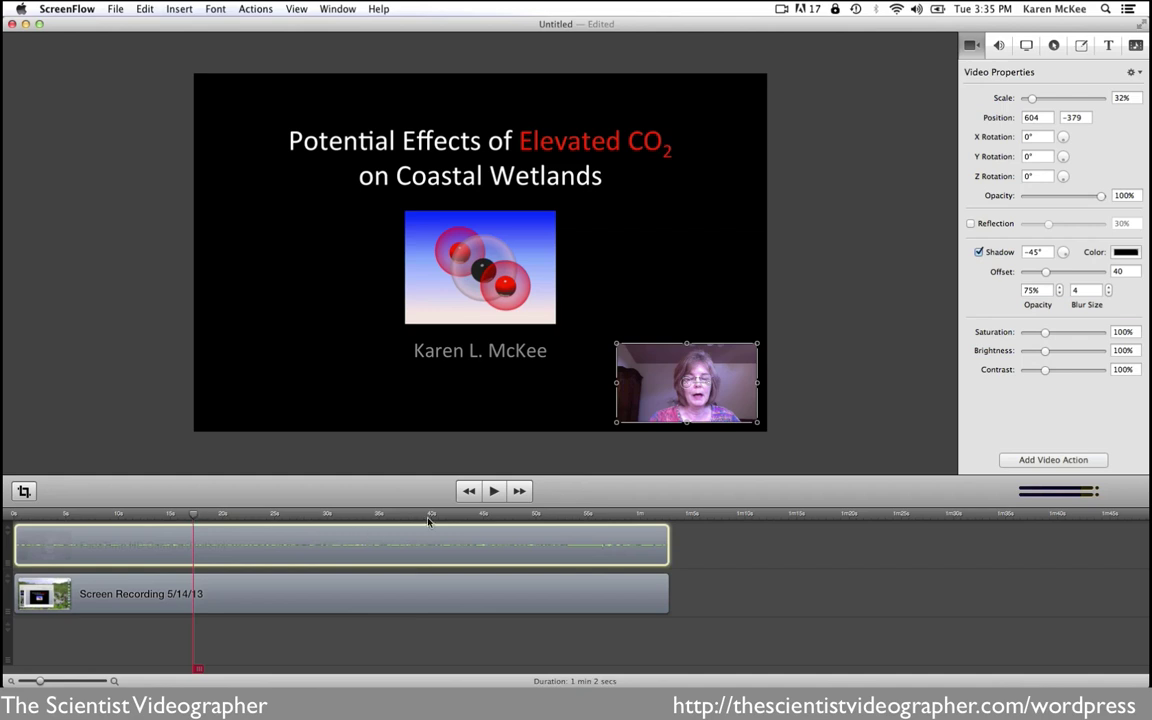
left_click(494, 491)
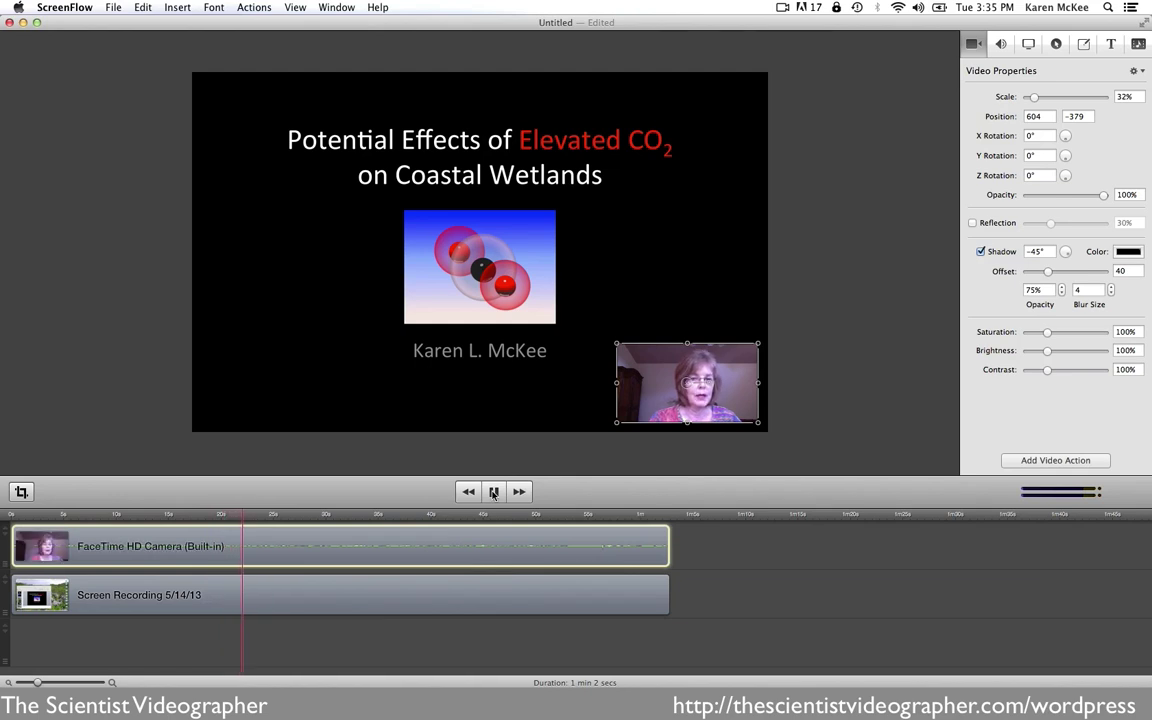
left_click(490, 491)
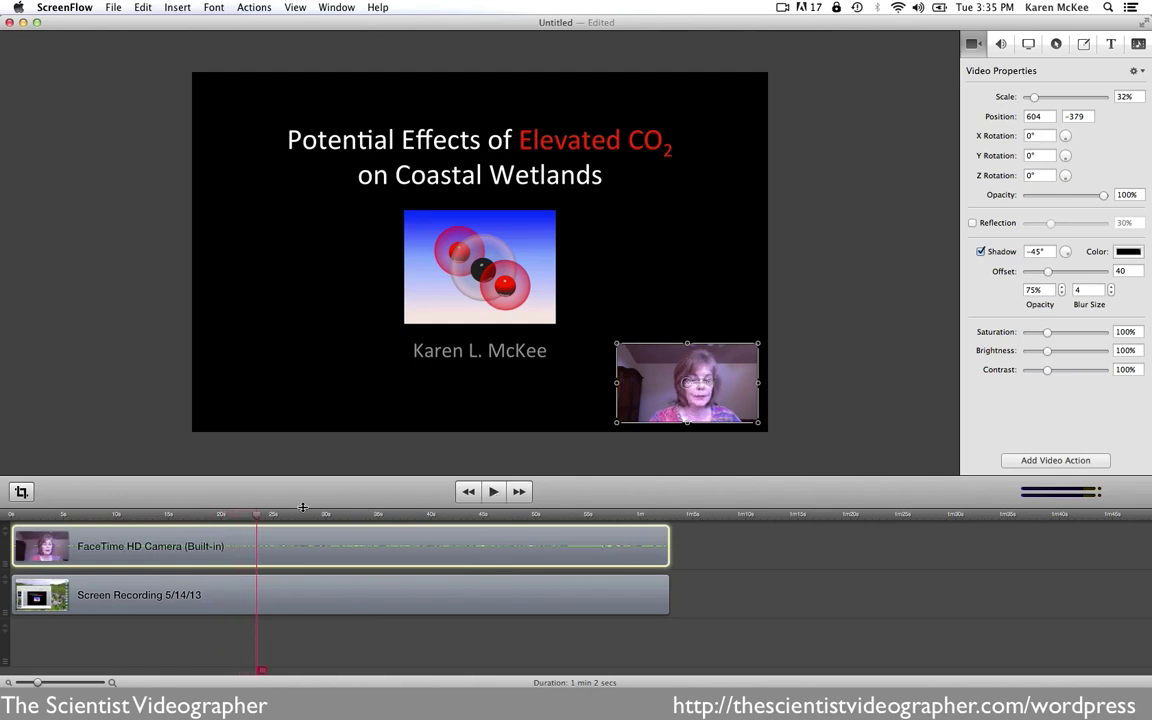
left_click(309, 525)
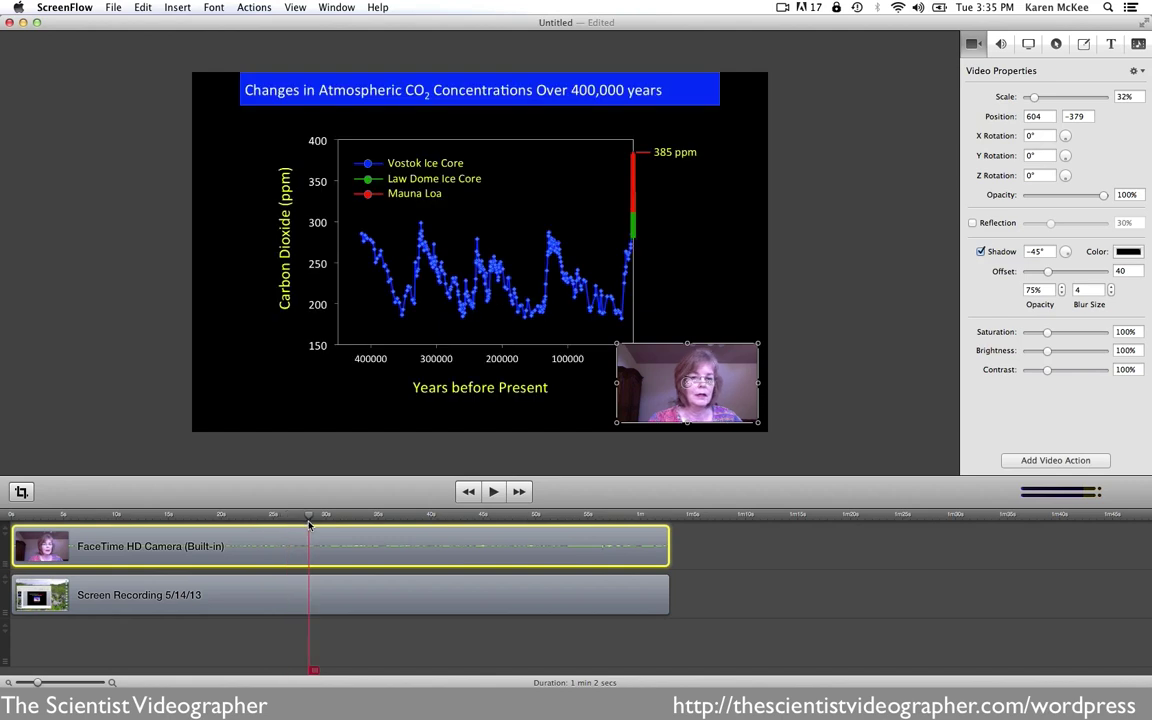
left_click_drag(309, 525, 501, 528)
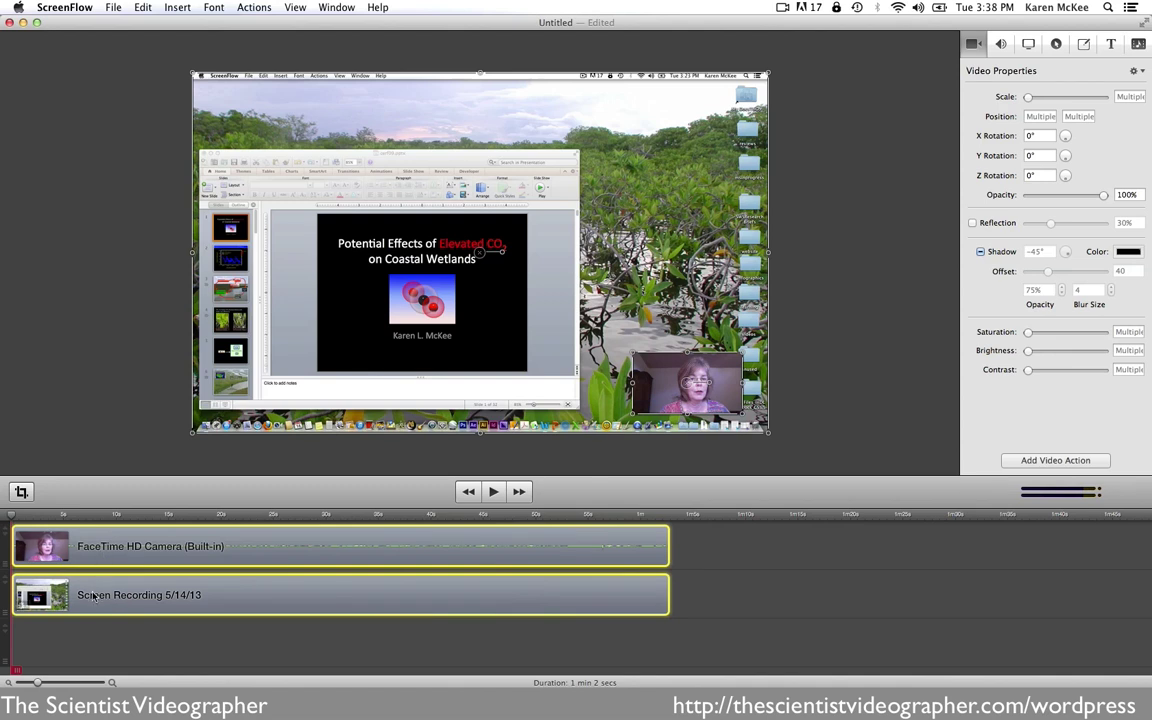
- Select both clips and trim their openings to start at a slightly later point
left_click(13, 546)
left_click_drag(12, 516, 115, 515)
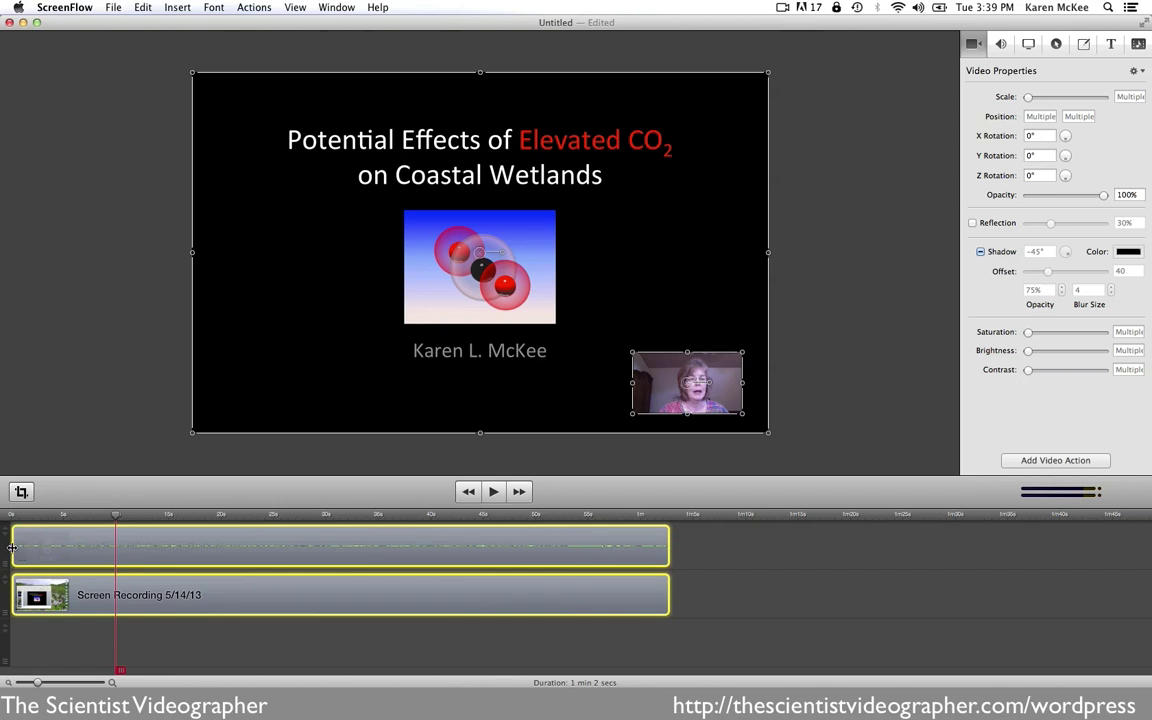
left_click_drag(12, 546, 113, 550)
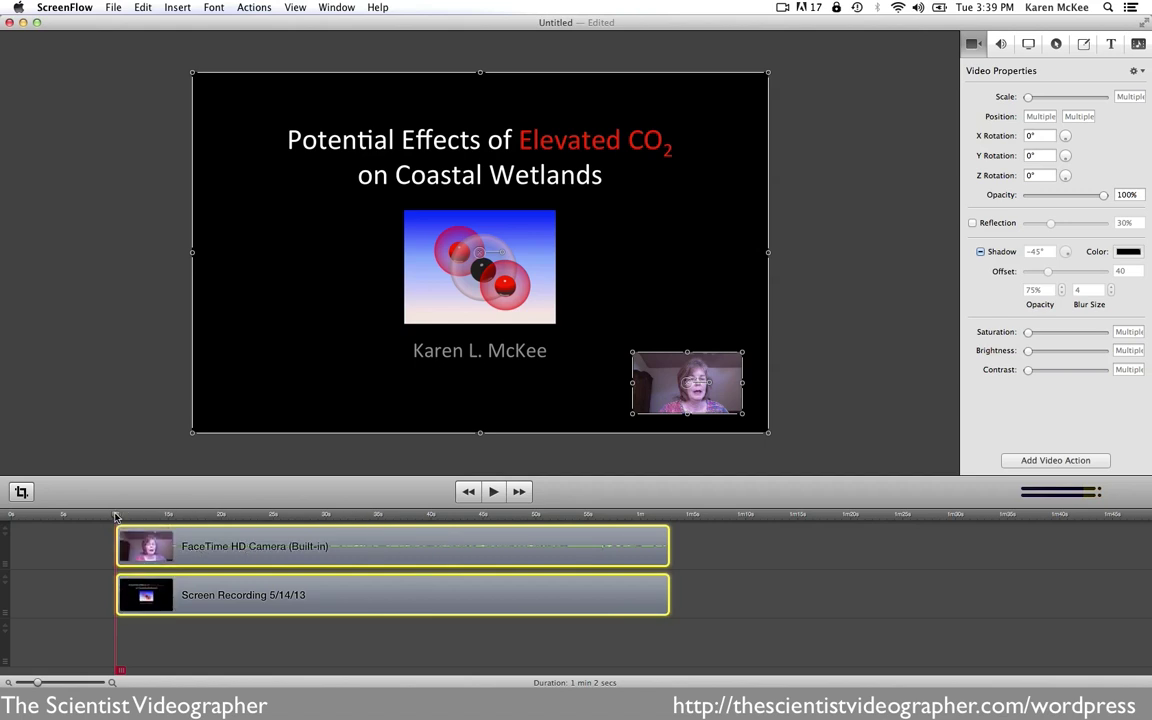
- Trim both clips' ends back to the chosen slide so the project lasts 44 seconds
left_click_drag(116, 516, 586, 516)
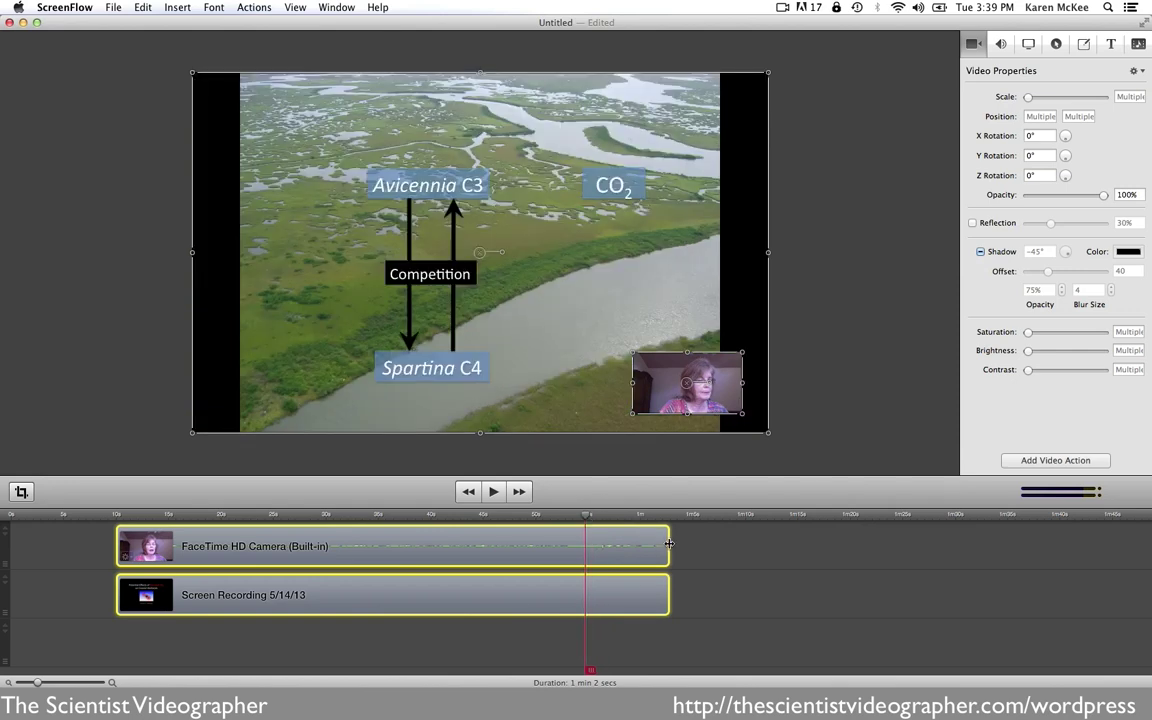
left_click_drag(669, 544, 409, 561)
left_click(20, 516)
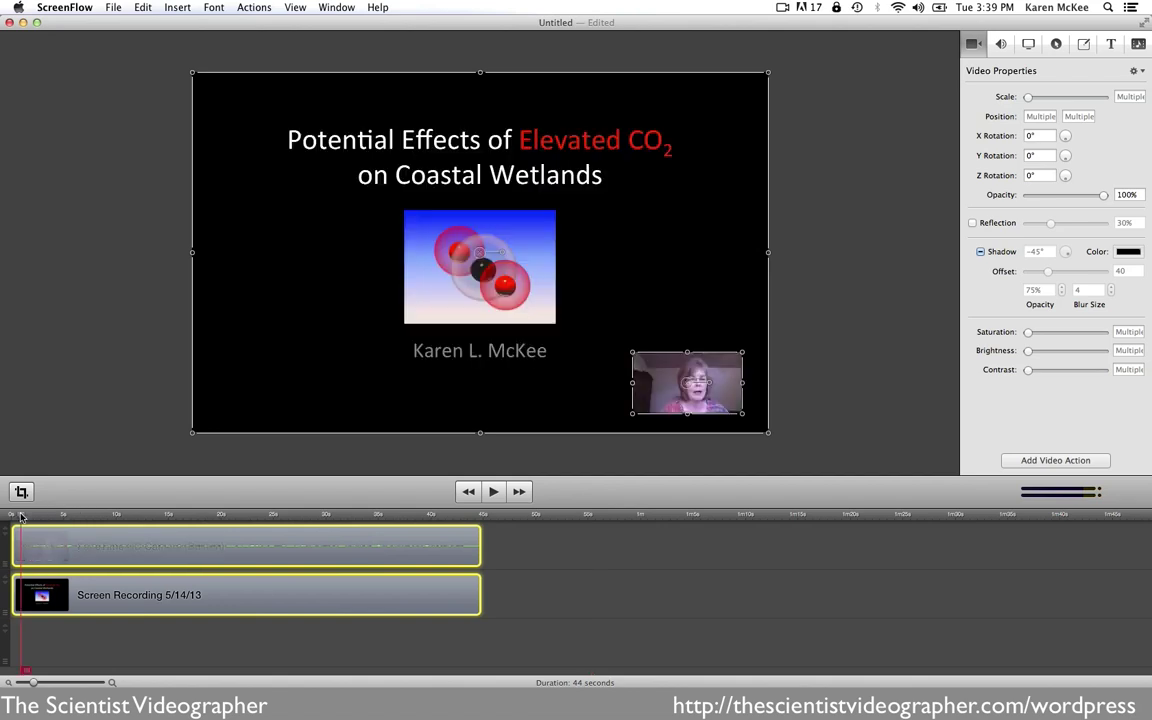
- Play the trimmed project briefly from the start, stop it, and select only the FaceTime webcam clip
left_click(12, 516)
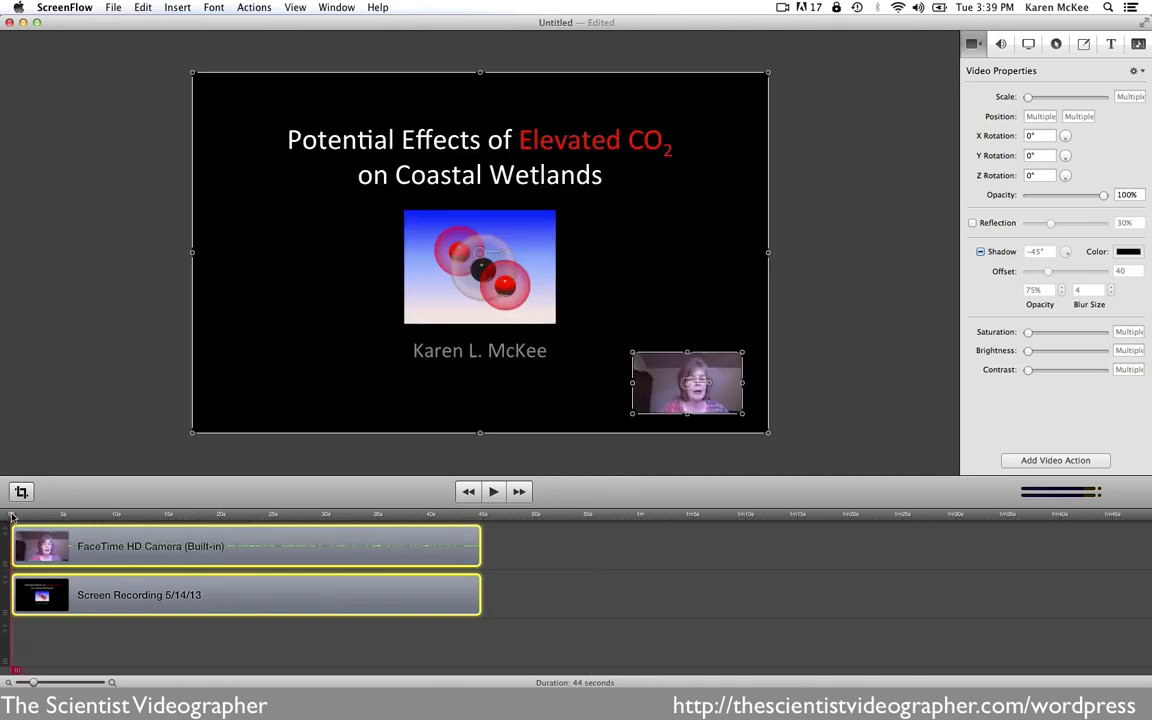
key("space")
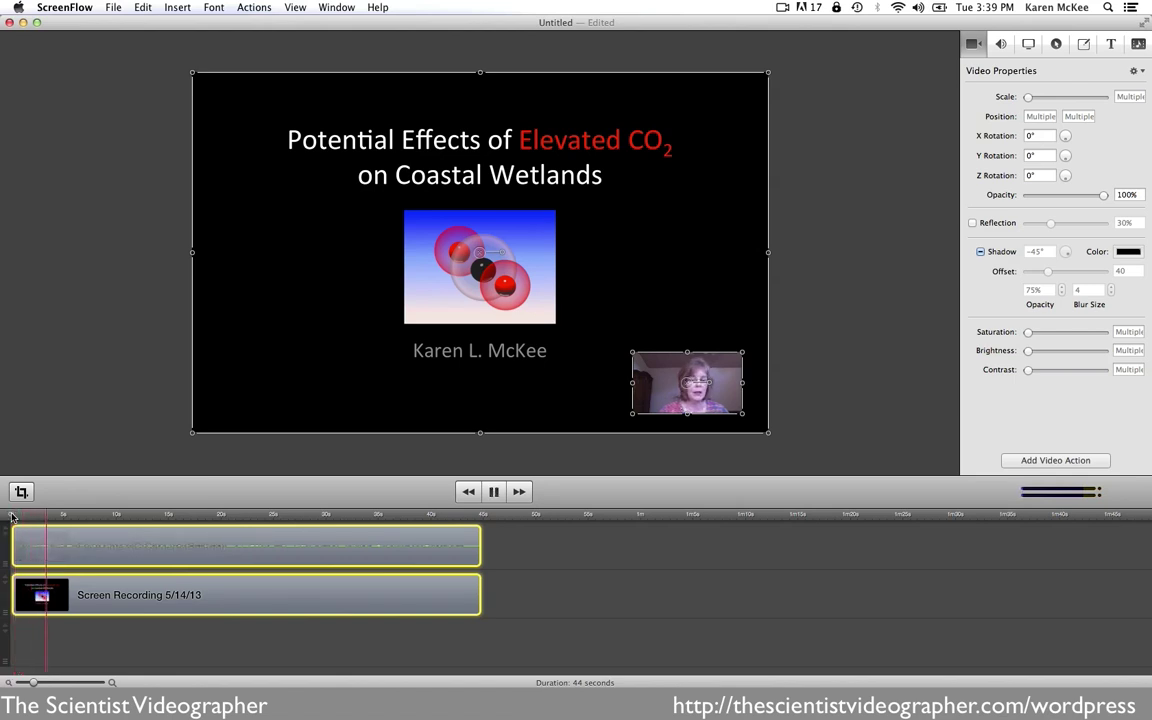
key("space")
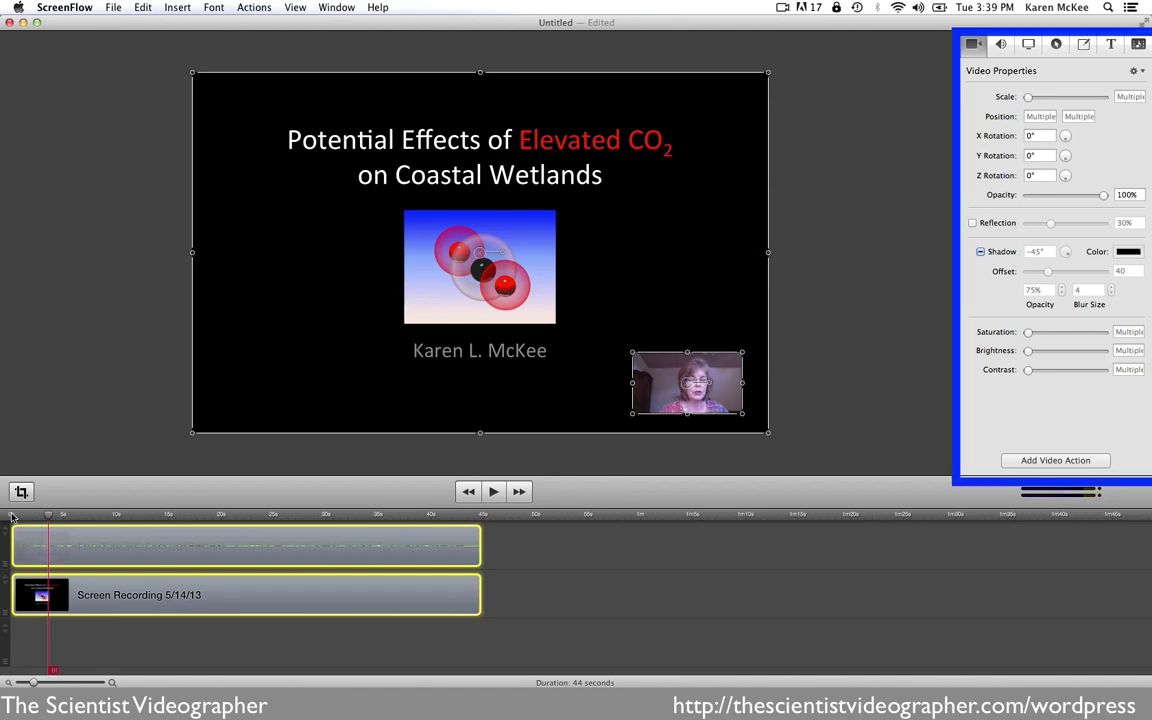
left_click(710, 397)
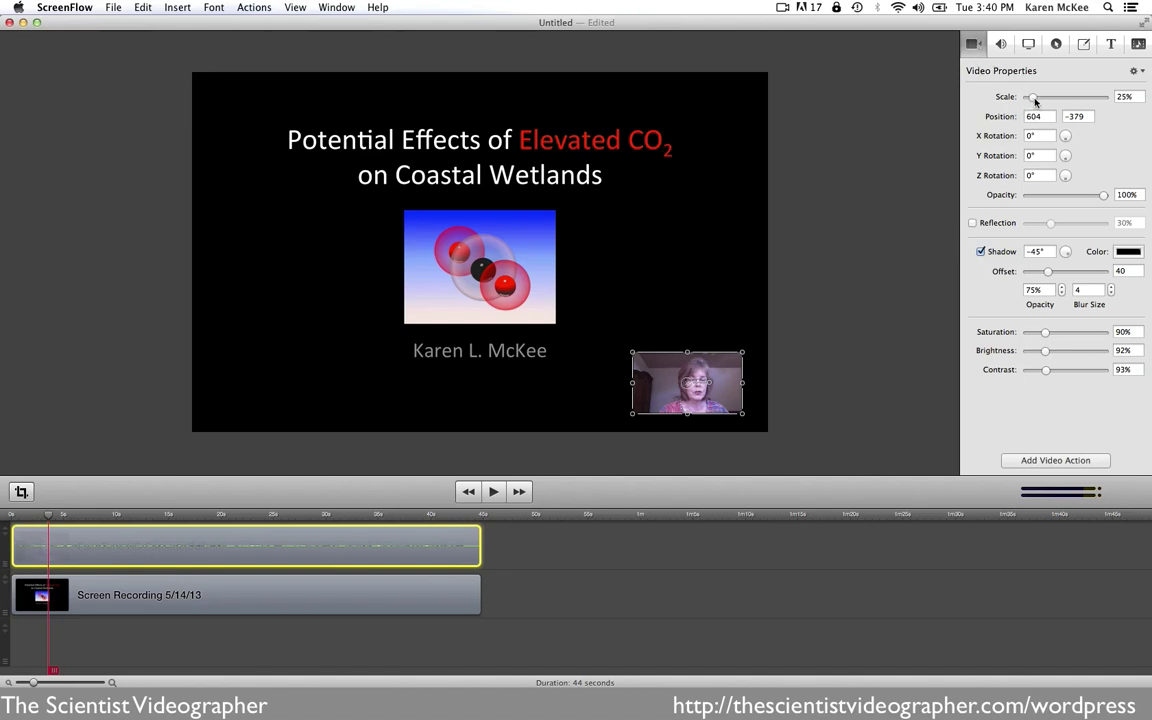
- Set the webcam inset to 35% scale, saturation 87% and brightness 91%, then view its audio settings
left_click_drag(1035, 97, 1037, 99)
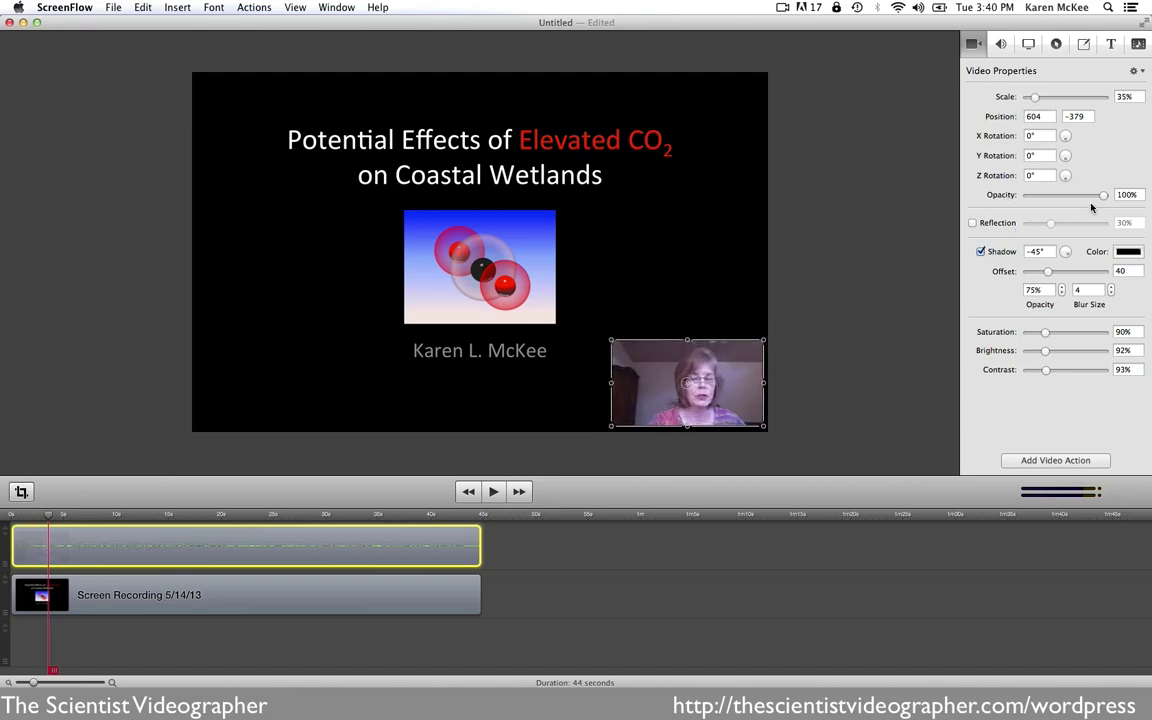
left_click_drag(1104, 195, 1107, 197)
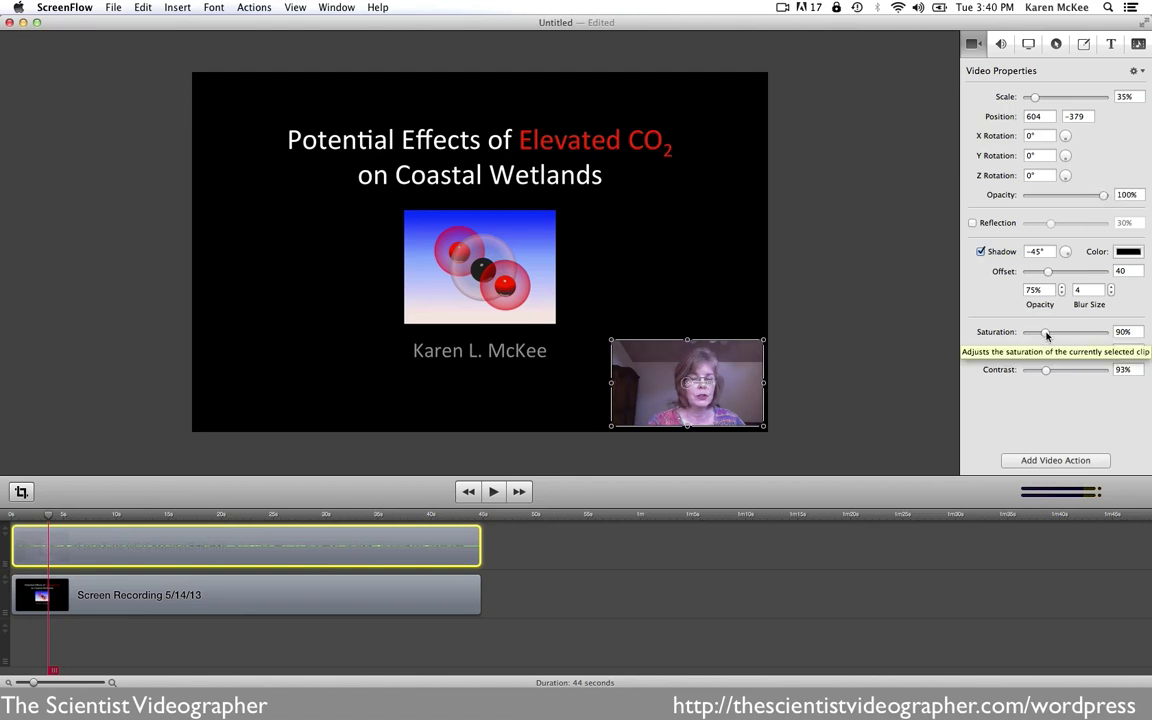
left_click_drag(1046, 352, 1045, 354)
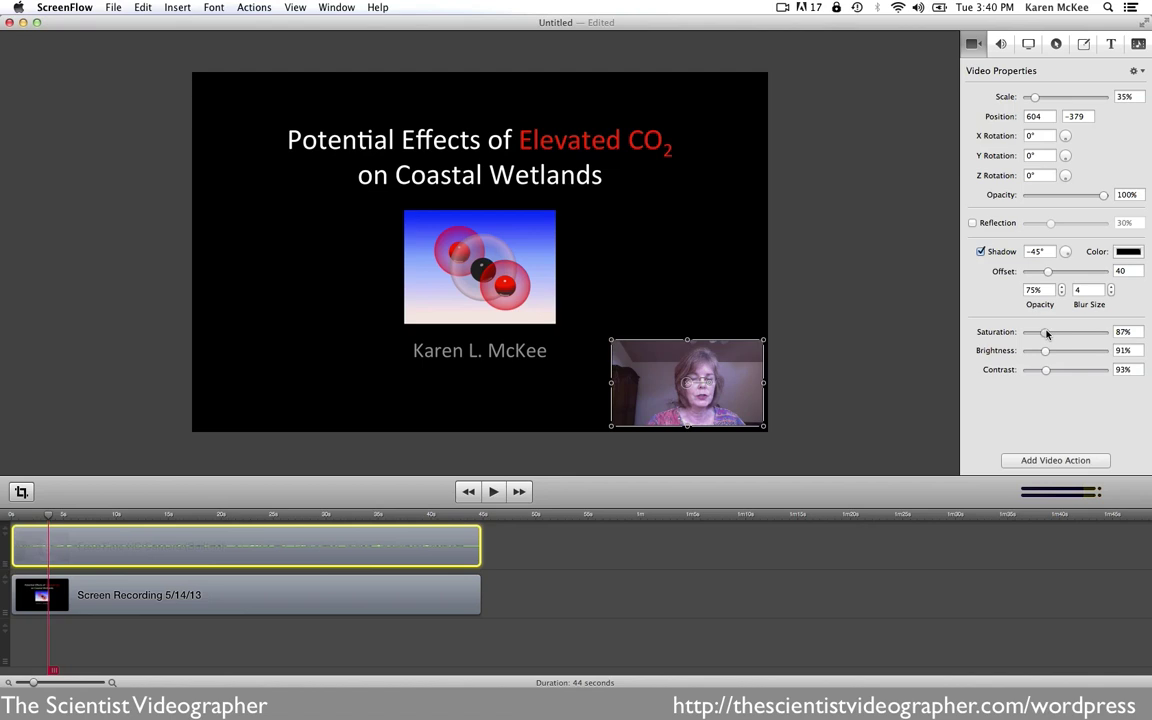
left_click(1001, 44)
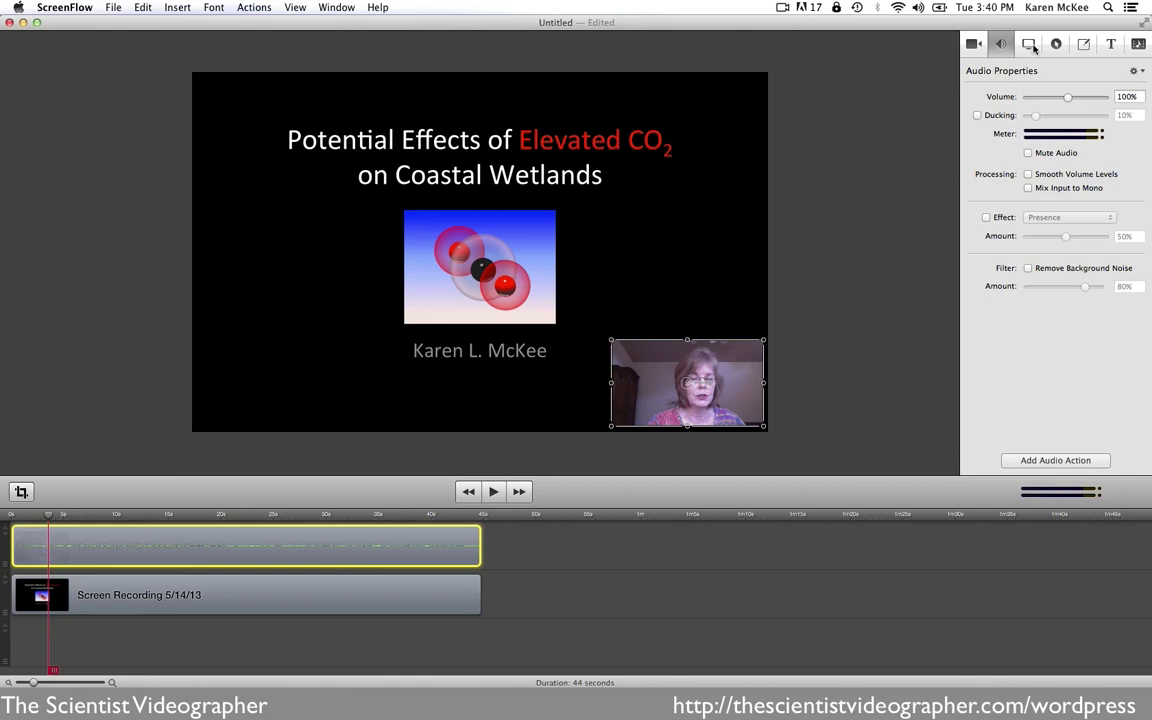
- Browse the Screen Recording, Callout, Annotations and Text tabs, ending on the Media Library with both clips
left_click(1028, 44)
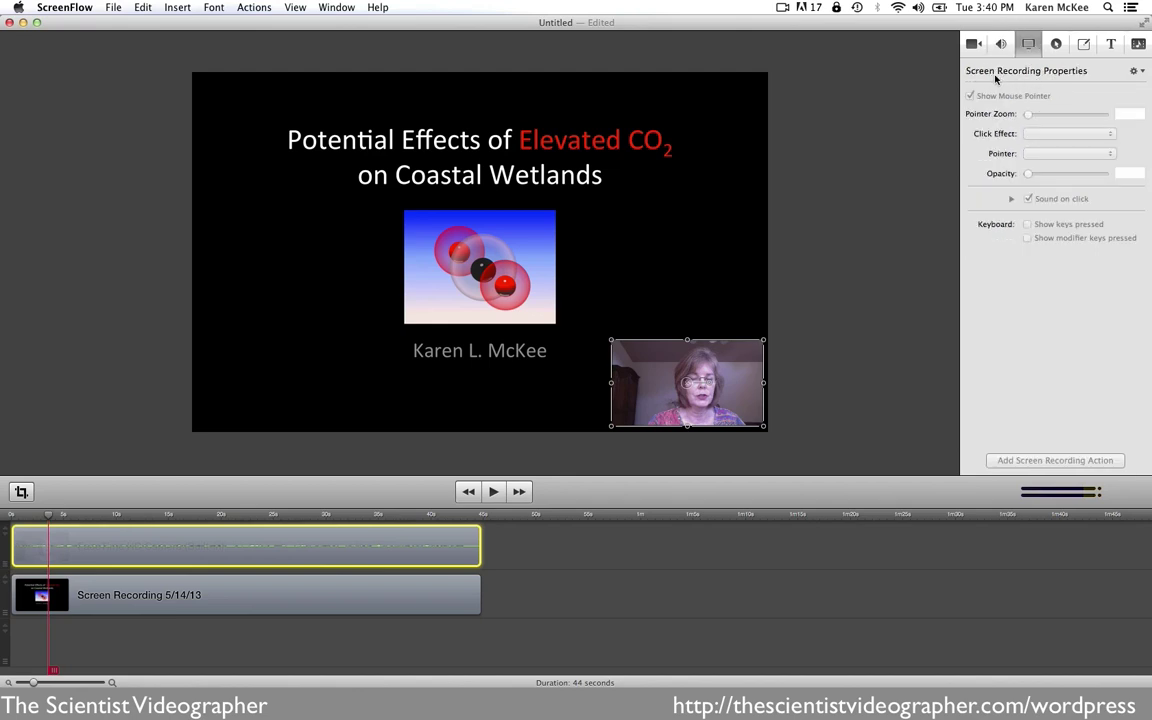
left_click(1056, 44)
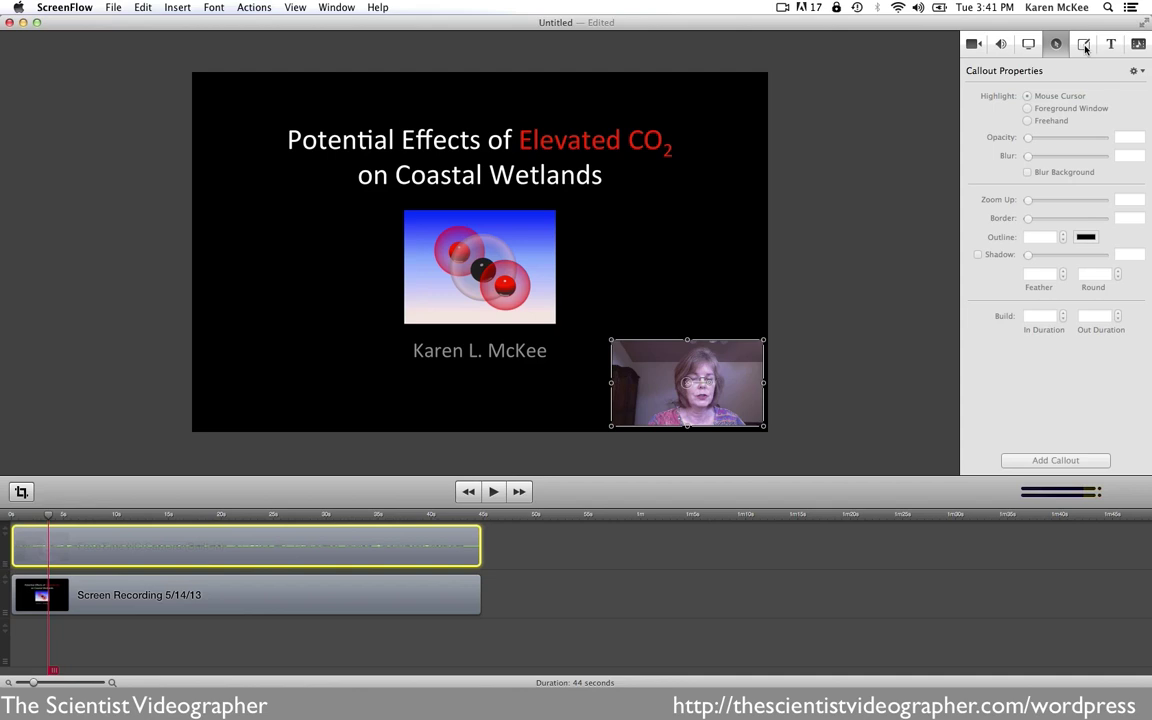
left_click(370, 590)
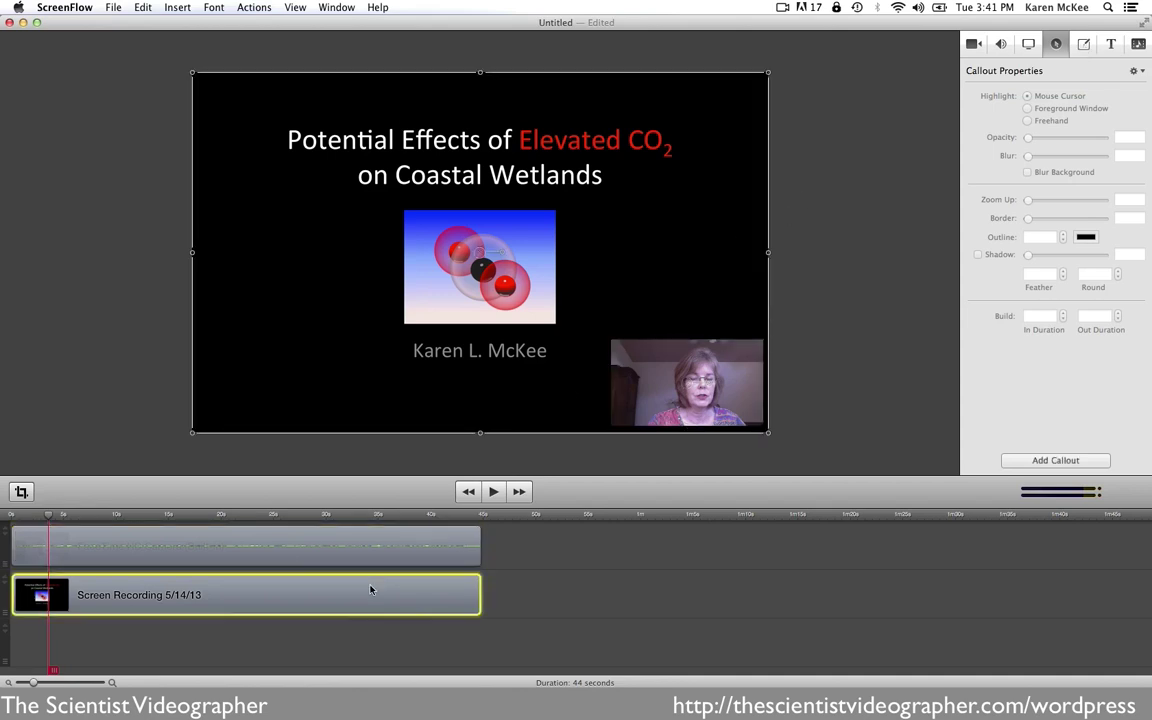
left_click(1084, 47)
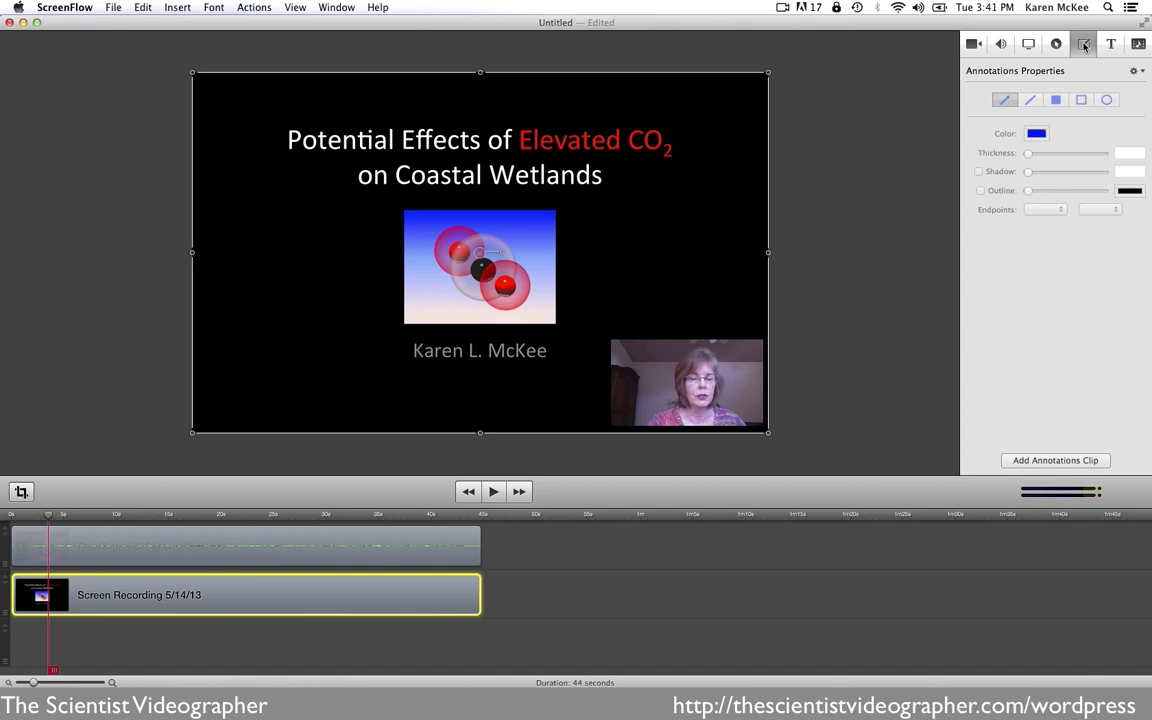
left_click(1111, 46)
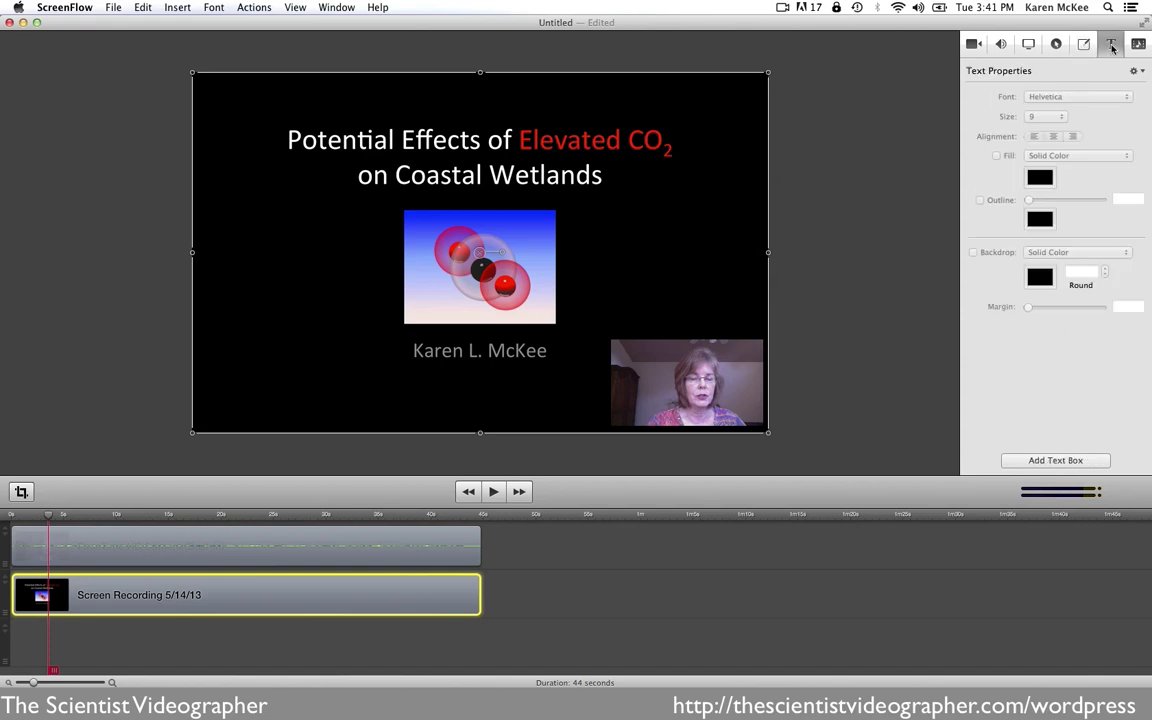
left_click(1139, 45)
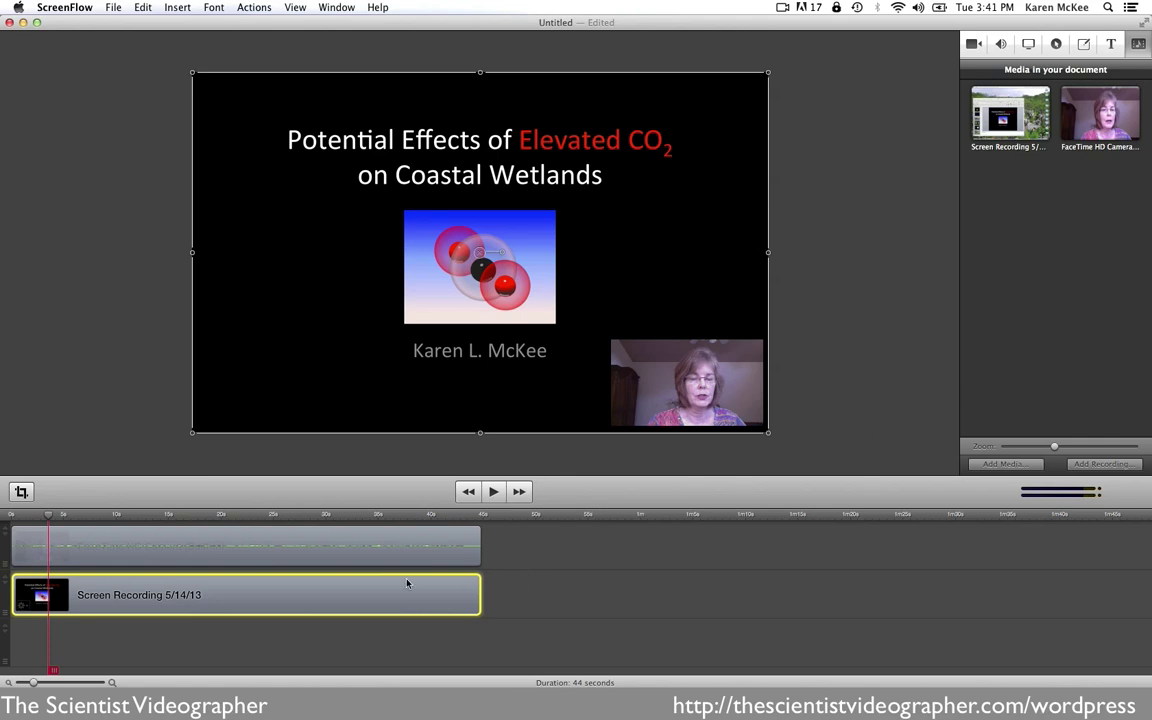
- Set up a File > Export of ScreenFlow.mov with the Web – High preset at 50% (840 x 526)
left_click(121, 98)
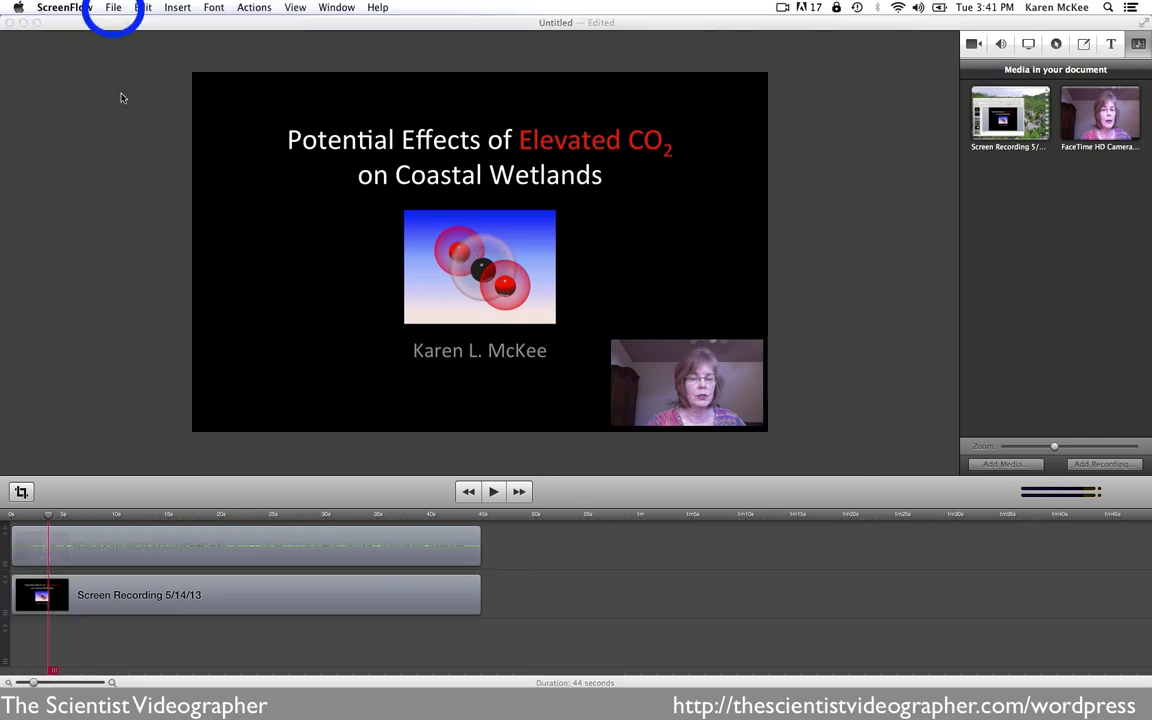
left_click(112, 8)
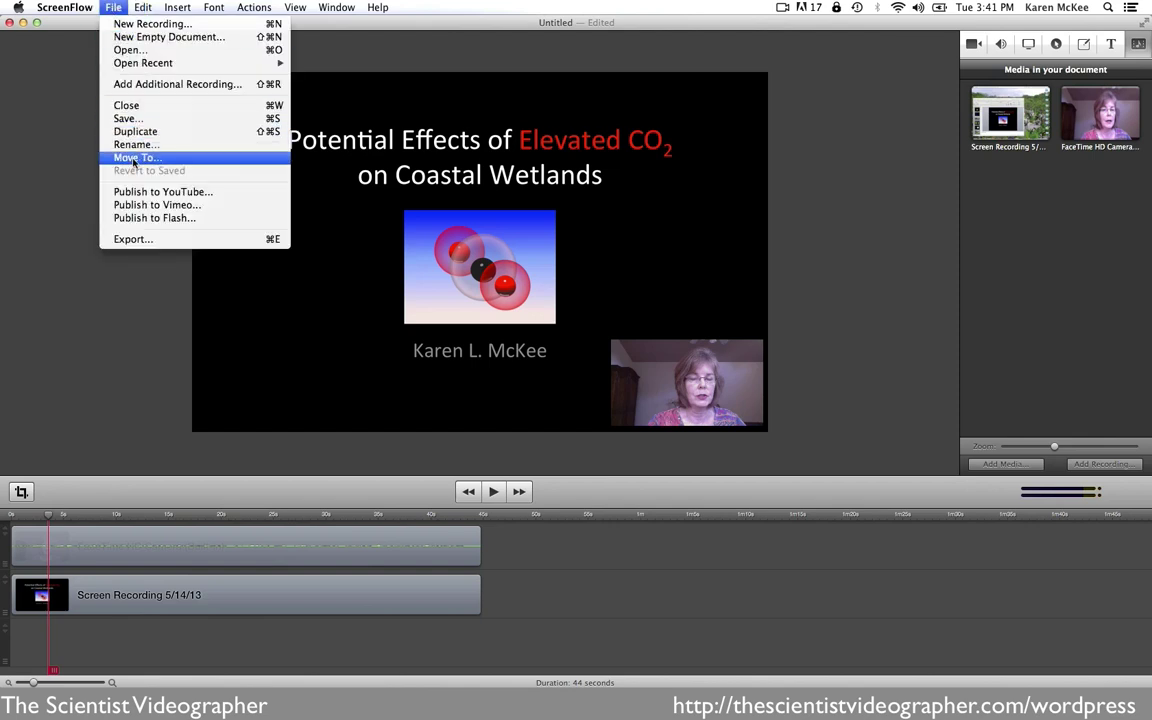
left_click(128, 239)
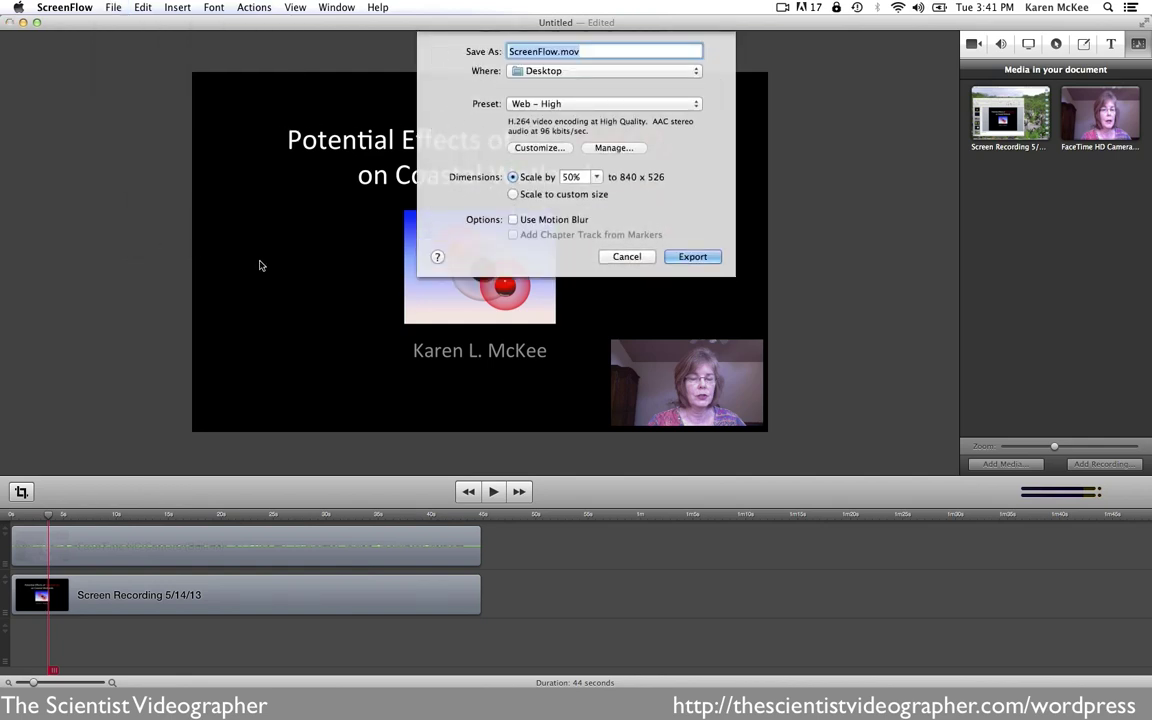
left_click(648, 104)
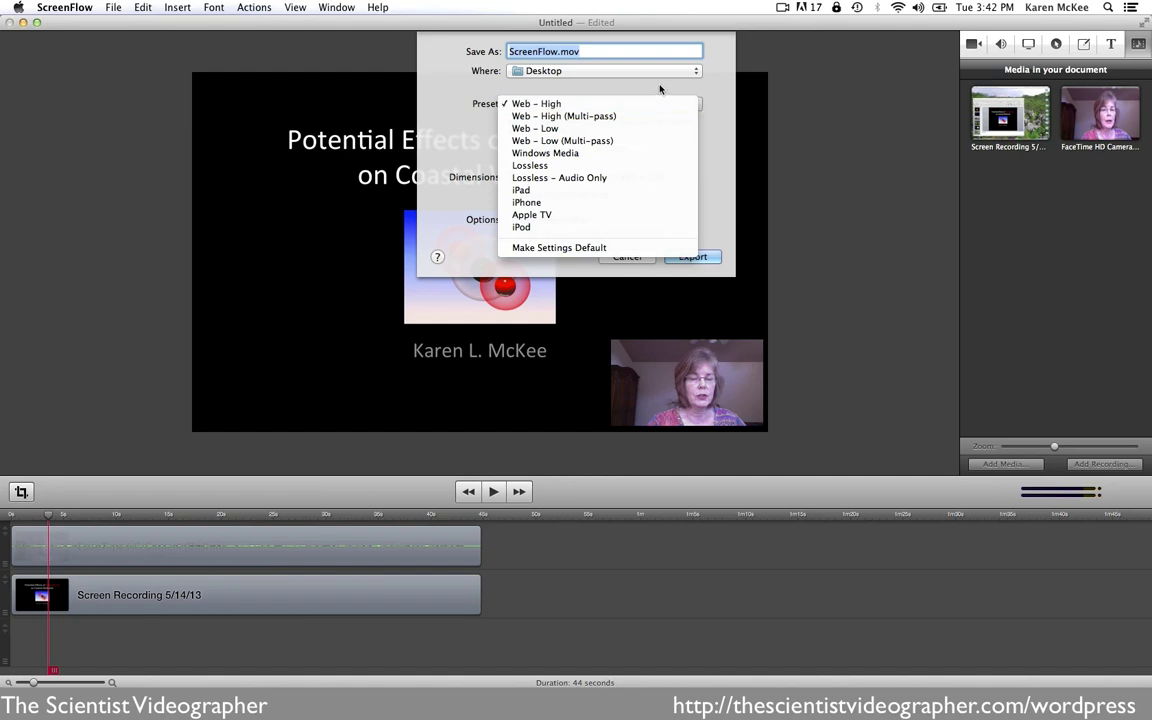
left_click(660, 89)
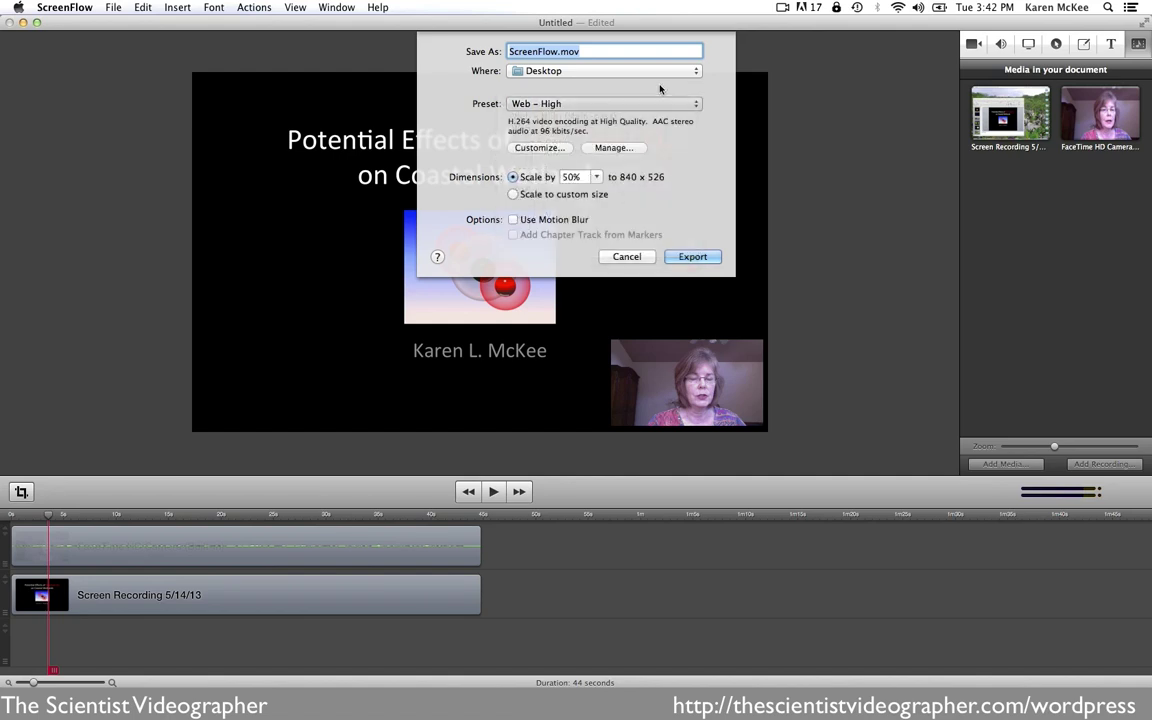
left_click(596, 178)
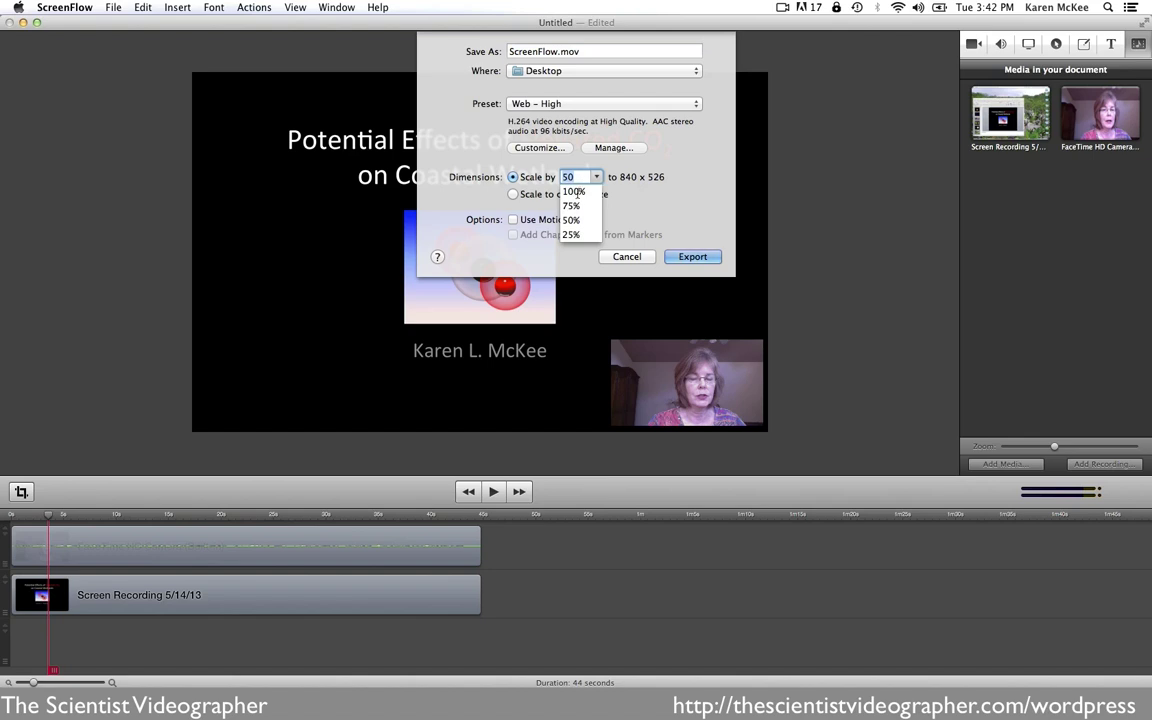
left_click(575, 192)
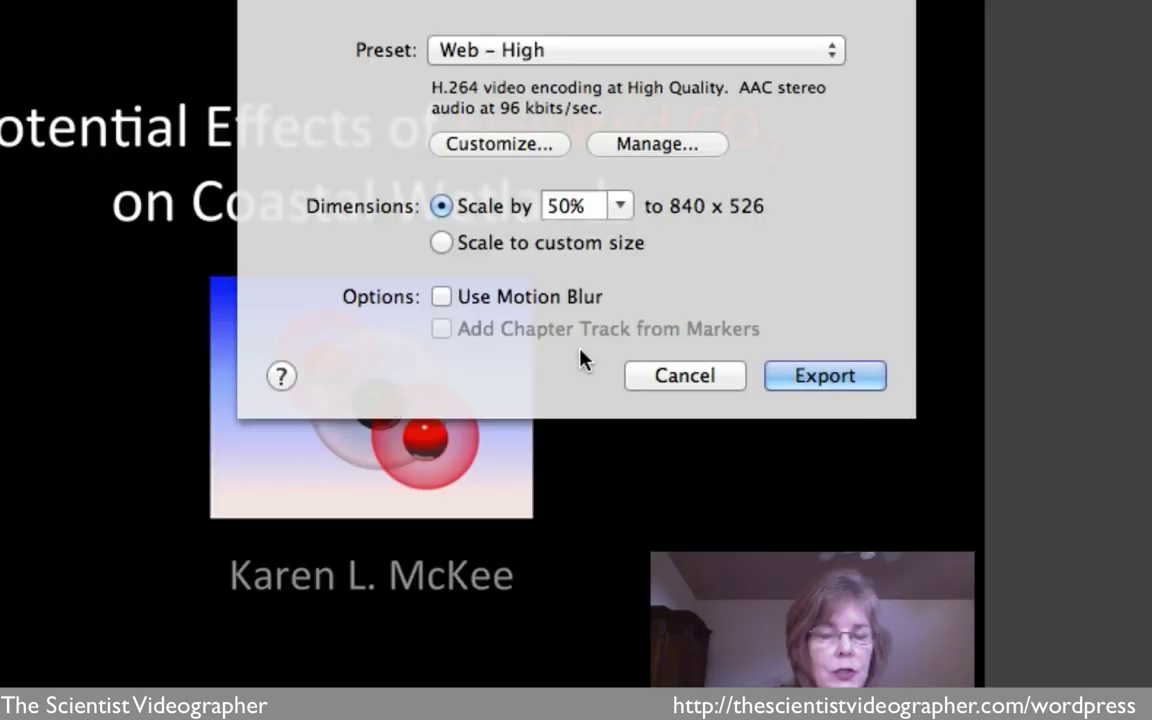
- Accept the customized Web – High movie settings (H.264, AAC 96 kbps) and export ScreenFlow.mov
left_click(496, 145)
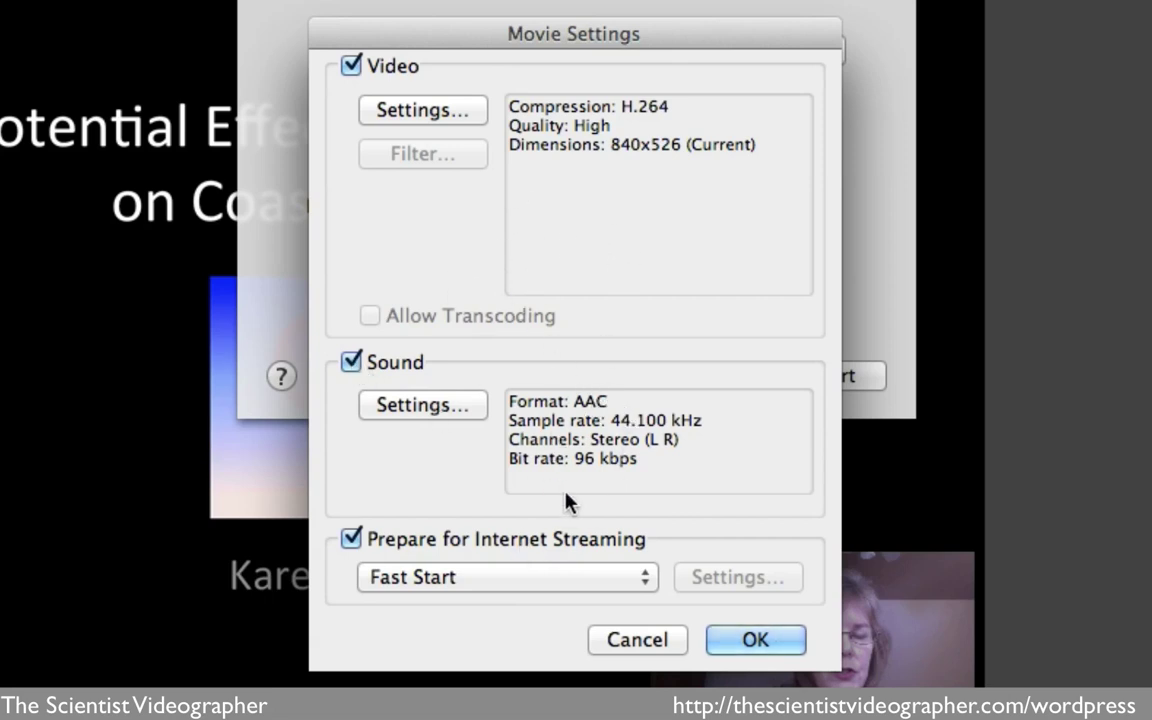
left_click(752, 641)
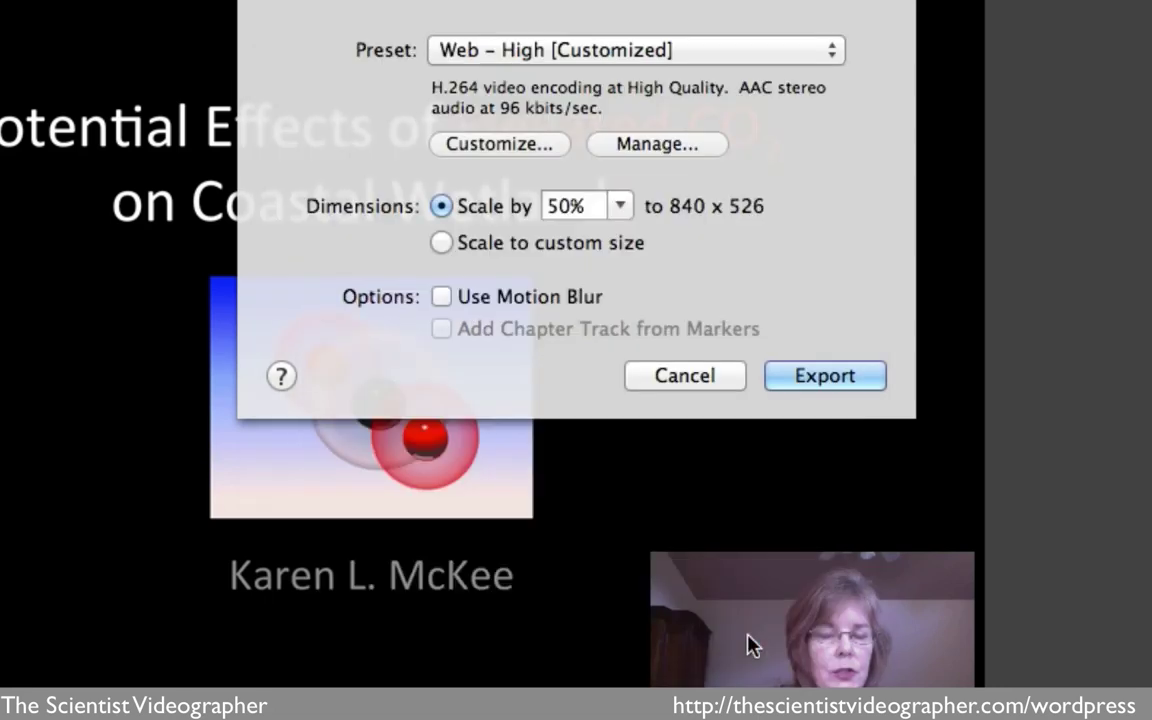
left_click(812, 376)
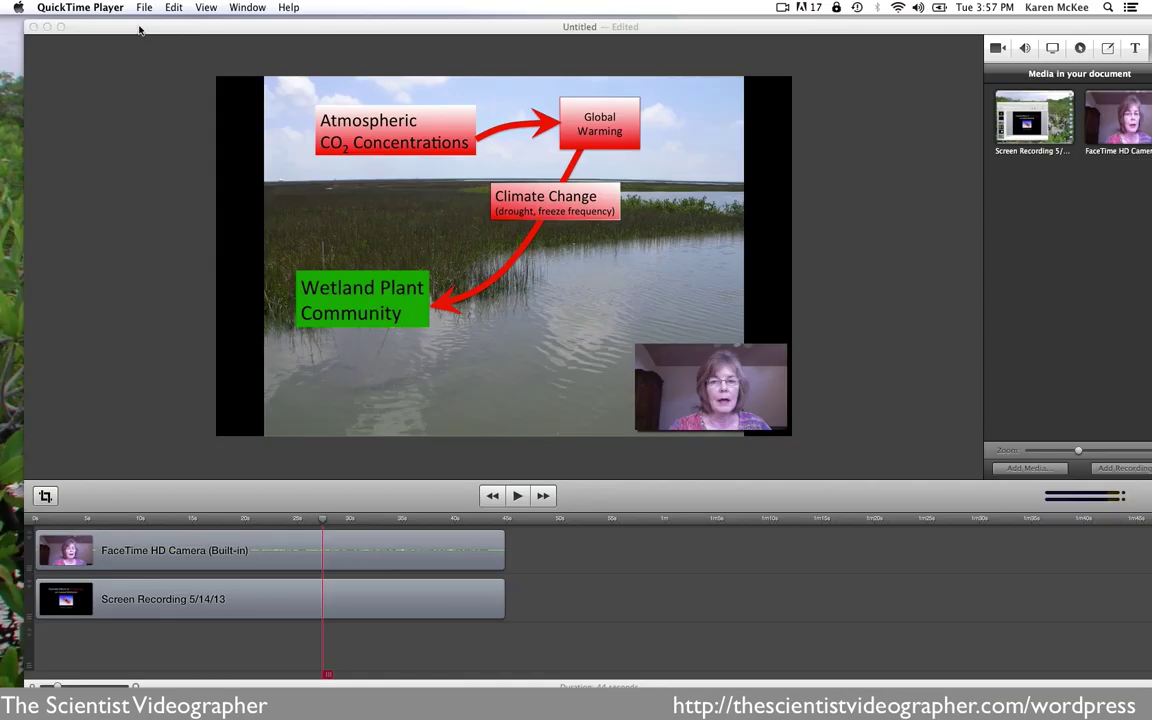
- Minimize ScreenFlow and open the exported ScreenFlow.mov from the Desktop in QuickTime Player
left_click(140, 29)
left_click(47, 27)
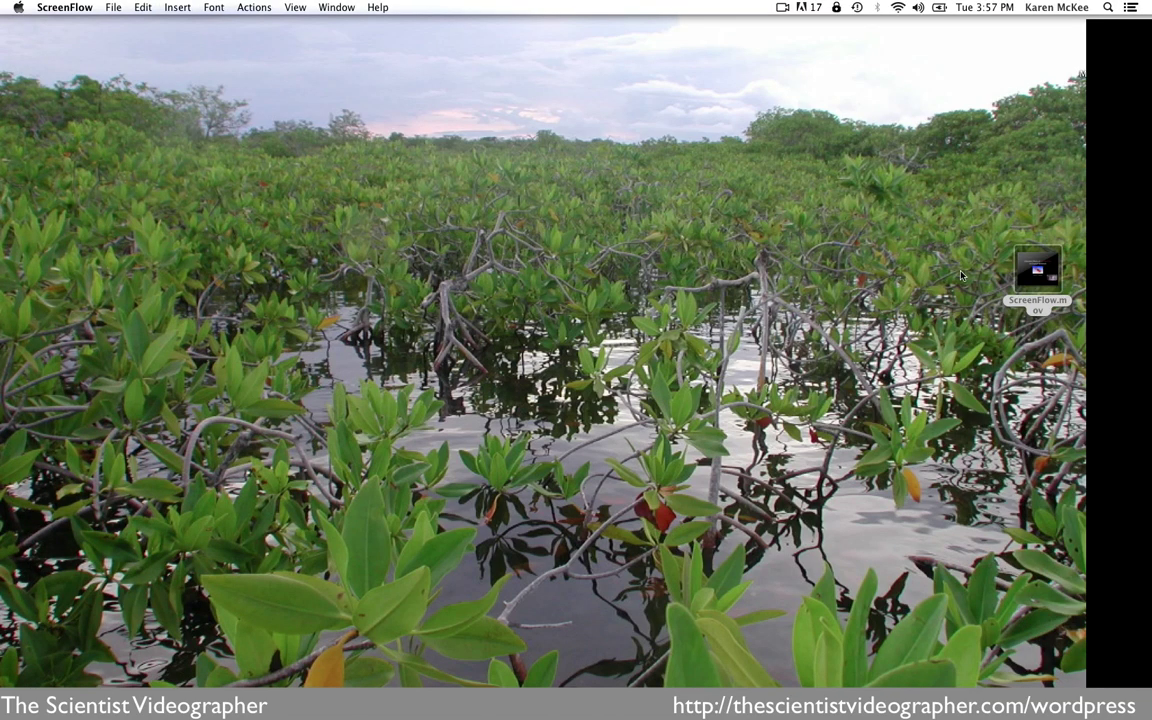
mouse_move(1022, 284)
left_click_drag(1022, 284, 946, 265)
double_click(946, 265)
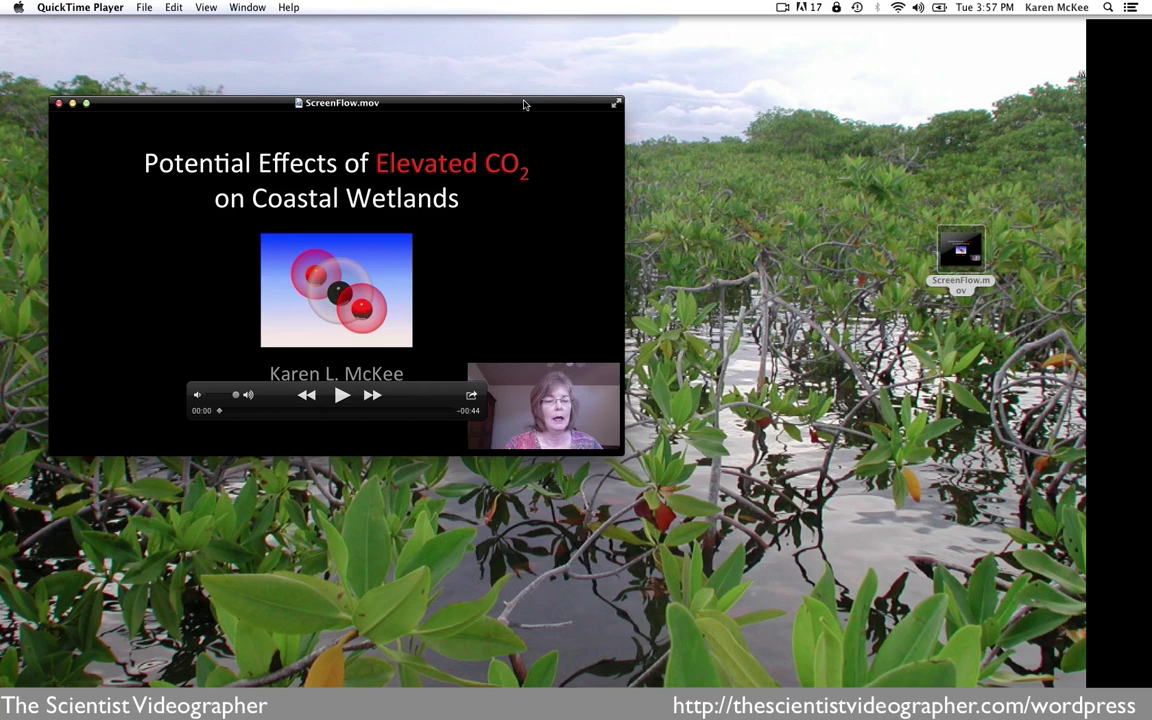
- Skip ahead to the CO2 photosynthesis slide and play the movie with its webcam inset
left_click_drag(524, 104, 716, 101)
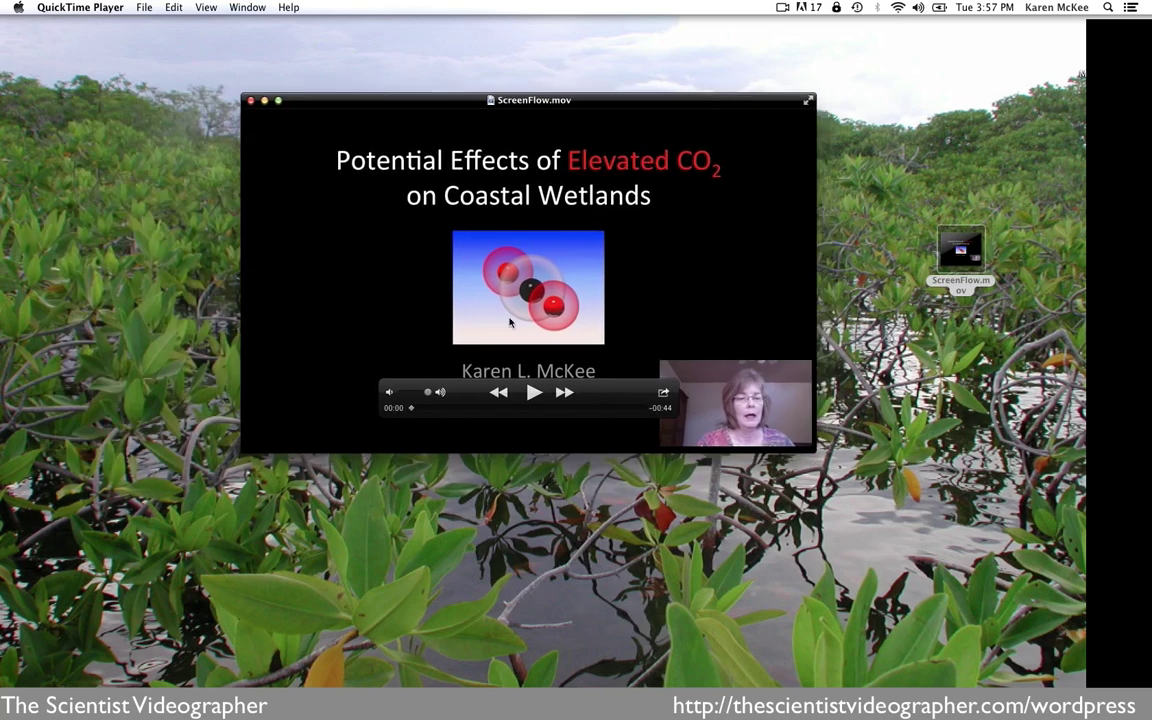
left_click_drag(410, 410, 578, 413)
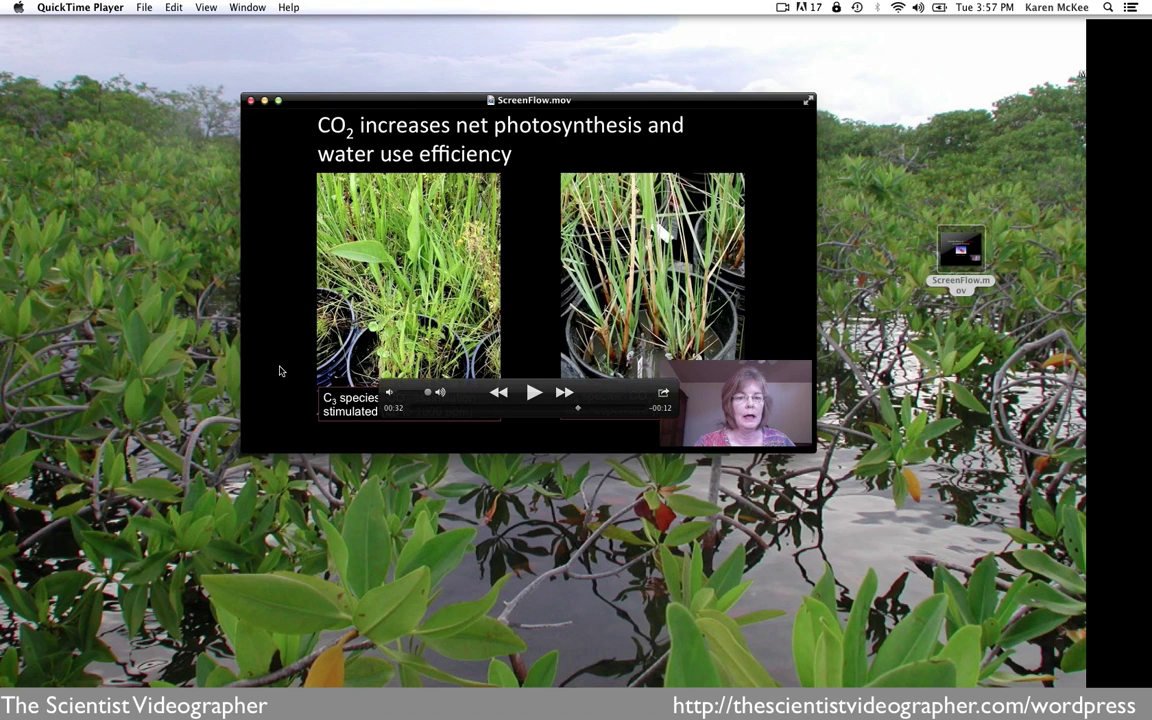
key("space")
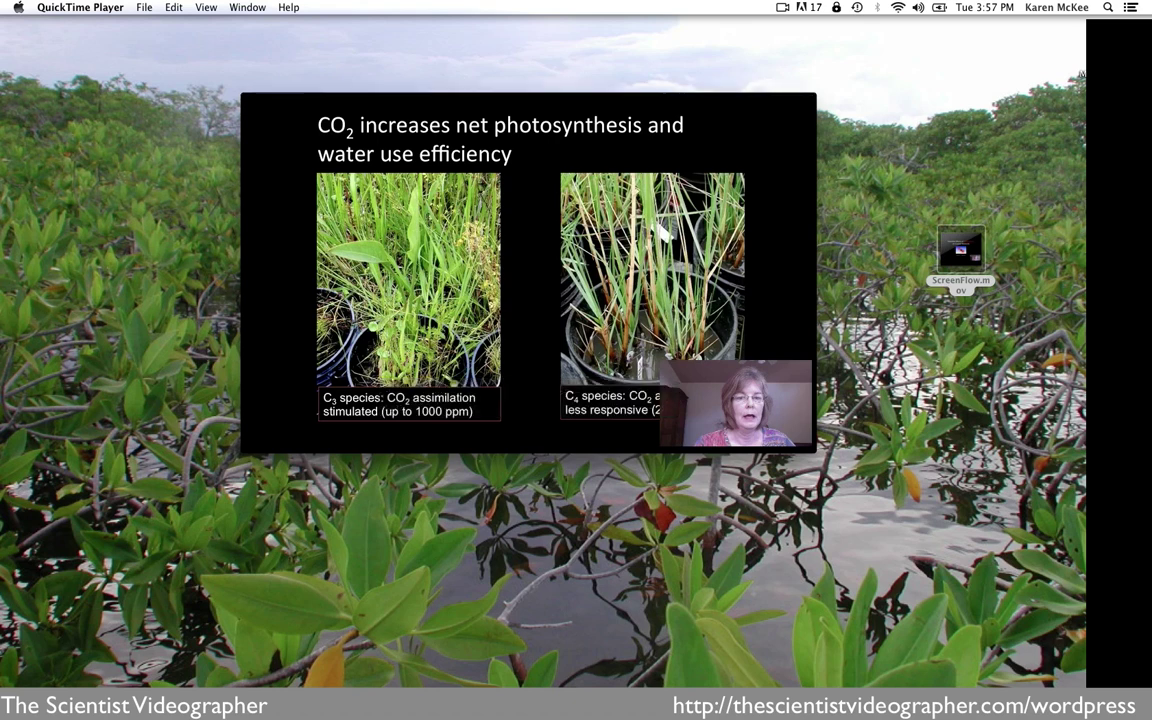